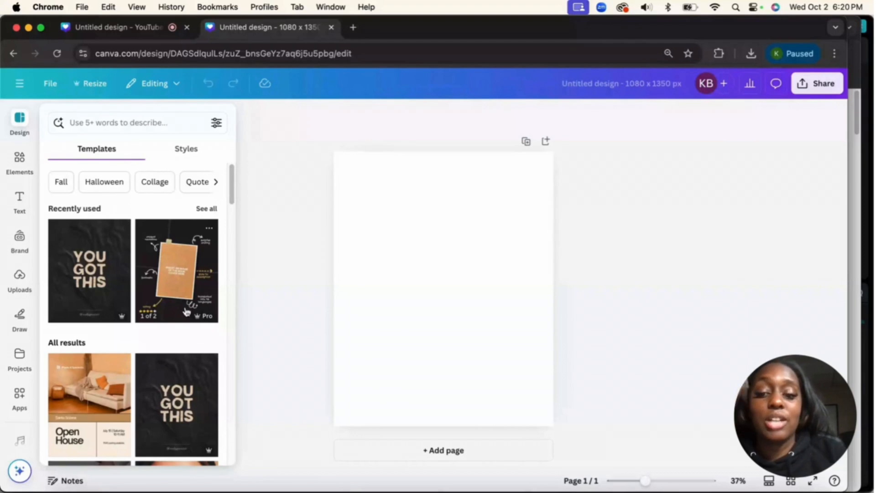
Step: Browse the suggested post templates for layout ideas, and look over the text and element libraries
{"action": "scroll", "coordinate": [198, 208], "scroll_direction": "down", "scroll_amount": 6}
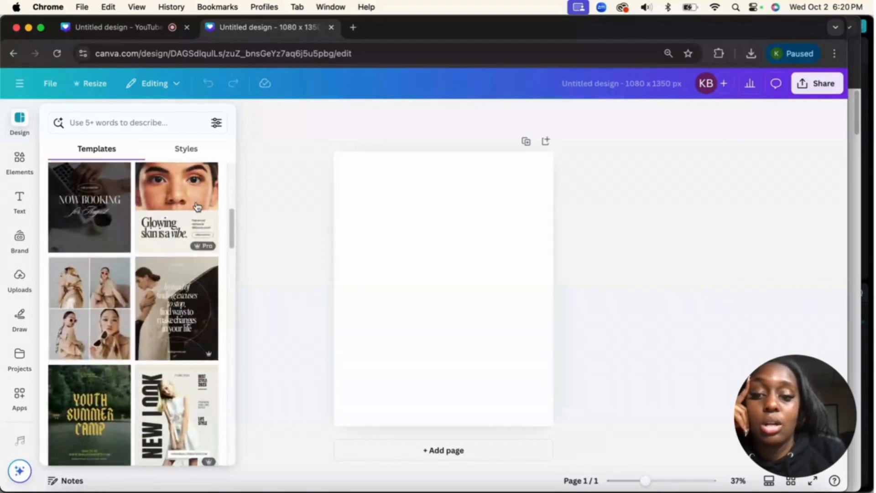
{"action": "scroll", "coordinate": [115, 315], "scroll_direction": "down", "scroll_amount": 5}
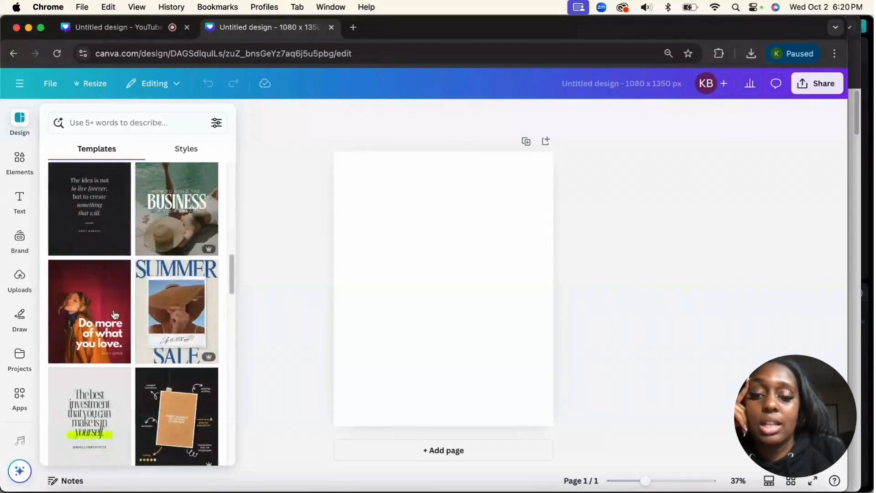
{"action": "scroll", "coordinate": [149, 396], "scroll_direction": "down", "scroll_amount": 5}
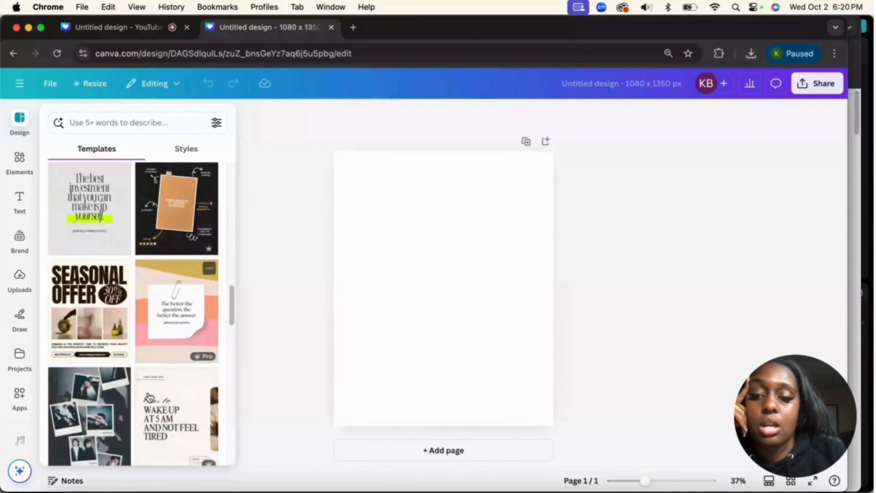
{"action": "scroll", "coordinate": [149, 397], "scroll_direction": "down", "scroll_amount": 4}
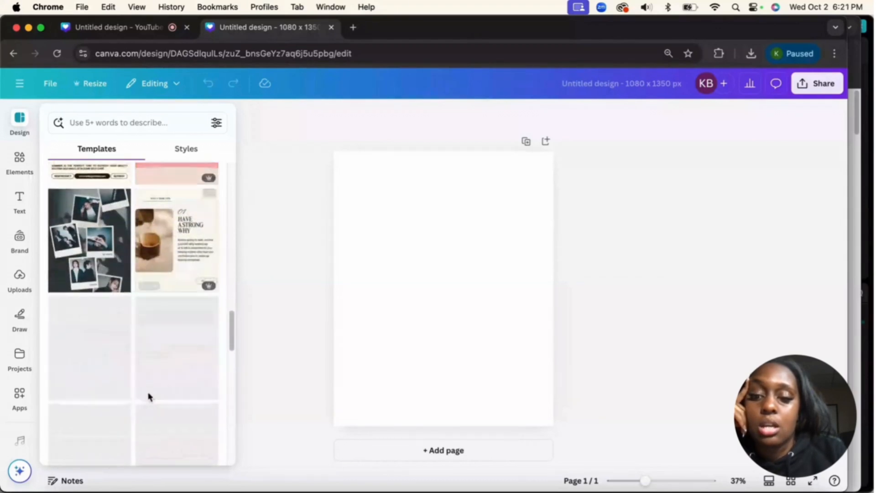
{"action": "scroll", "coordinate": [148, 396], "scroll_direction": "down", "scroll_amount": 5}
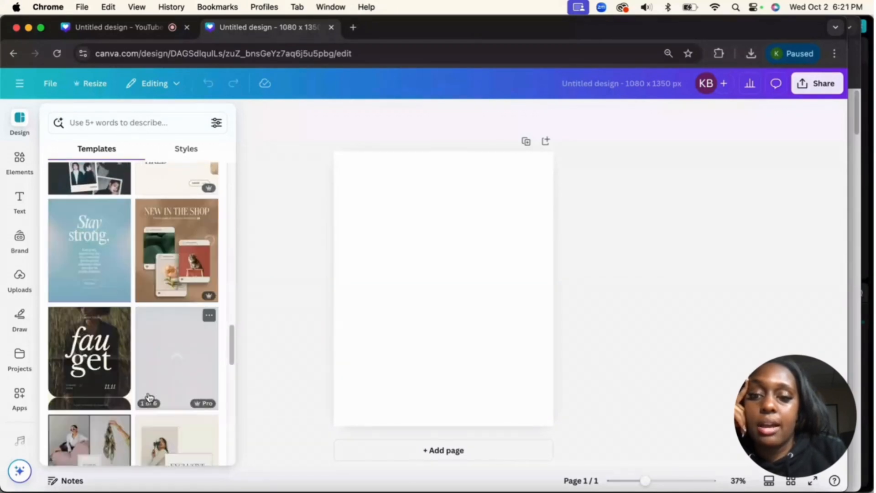
{"action": "scroll", "coordinate": [148, 396], "scroll_direction": "down", "scroll_amount": 3}
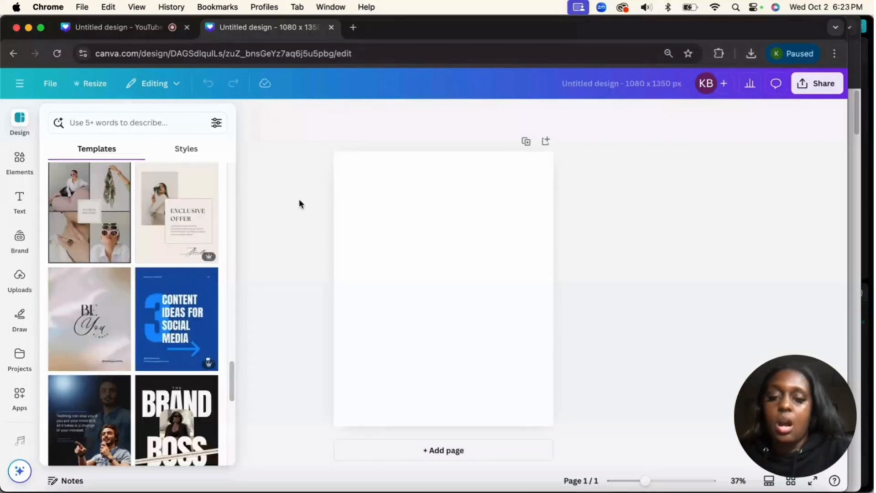
{"action": "left_click", "coordinate": [300, 203]}
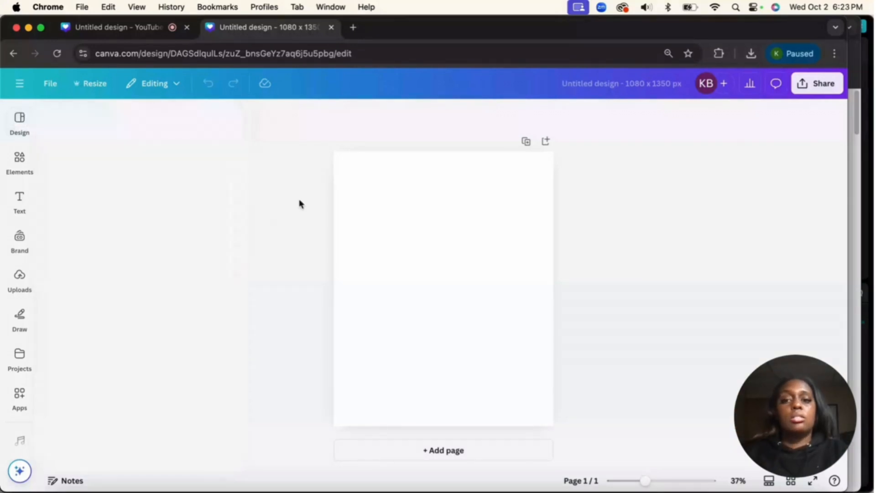
{"action": "left_click", "coordinate": [17, 196]}
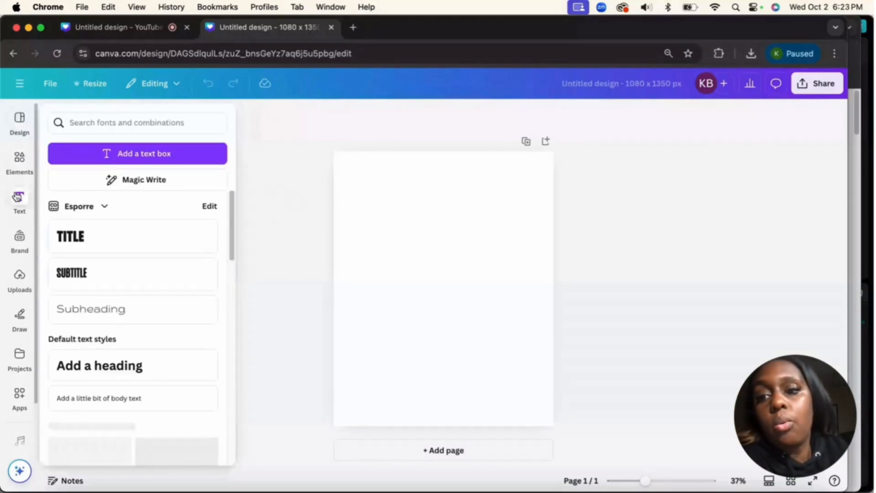
{"action": "left_click", "coordinate": [20, 165]}
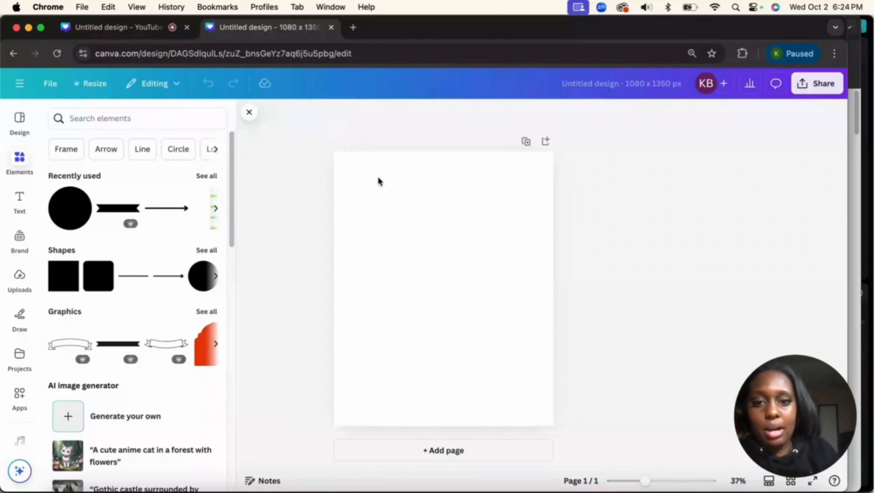
Step: Try olive, dark red and navy as the page background, and set it to the cream brand colour
{"action": "left_click", "coordinate": [385, 204]}
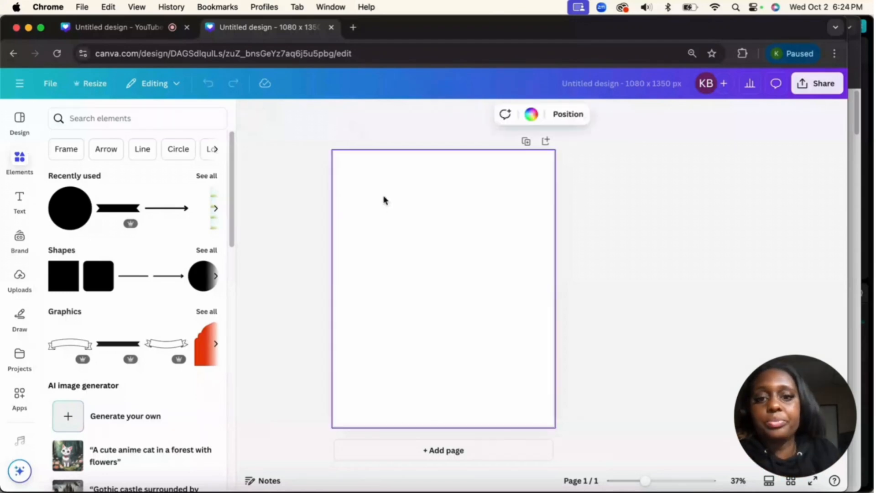
{"action": "left_click", "coordinate": [530, 115]}
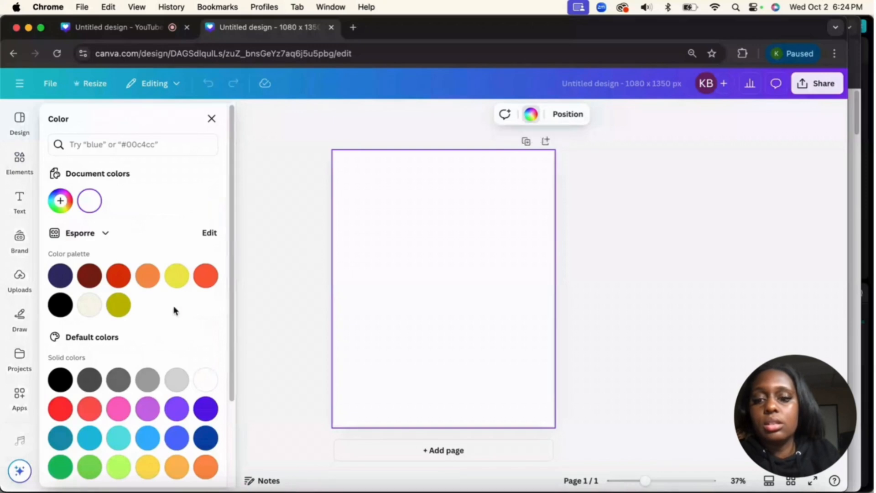
{"action": "left_click", "coordinate": [130, 305]}
{"action": "scroll", "coordinate": [147, 361], "scroll_direction": "down", "scroll_amount": 3}
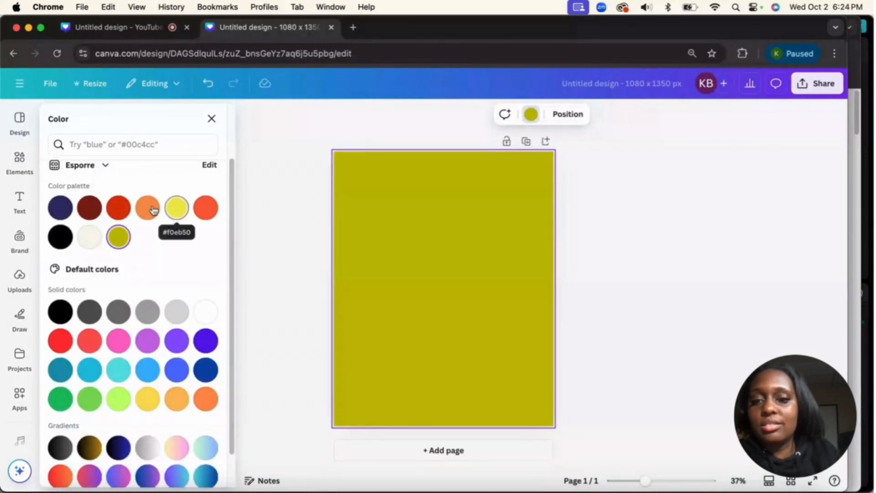
{"action": "left_click", "coordinate": [89, 209]}
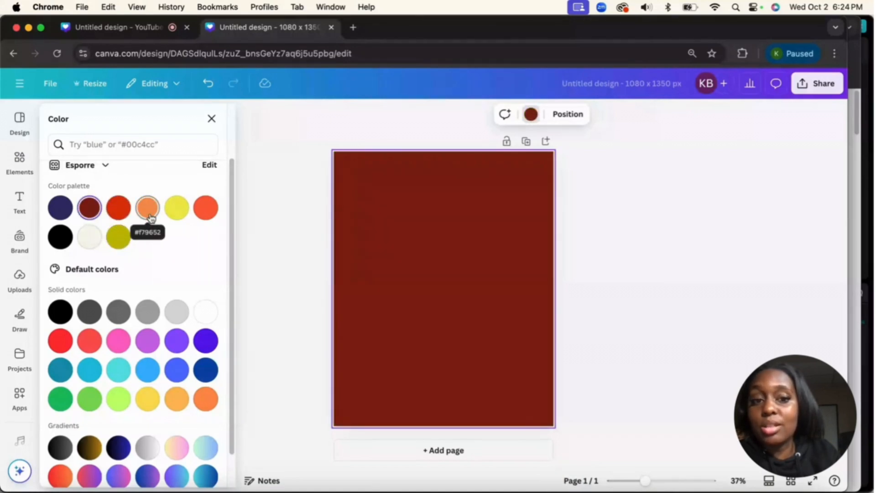
{"action": "left_click", "coordinate": [60, 208]}
{"action": "scroll", "coordinate": [182, 257], "scroll_direction": "up", "scroll_amount": 1}
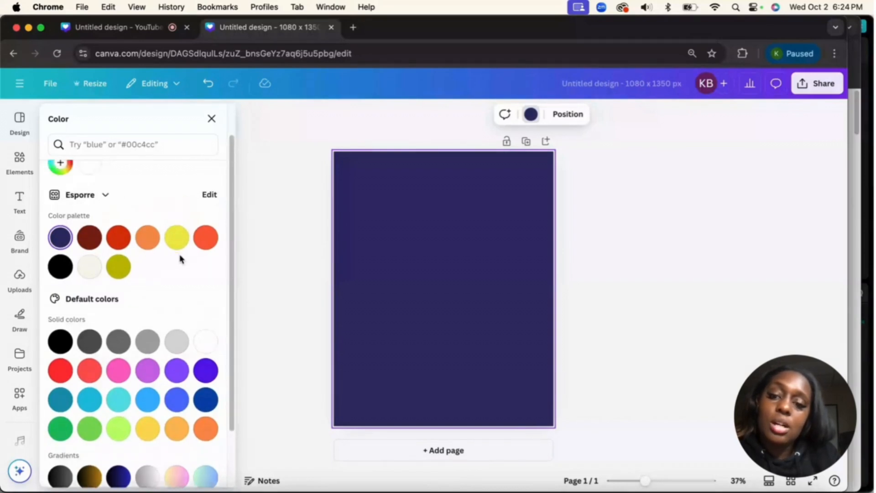
{"action": "left_click", "coordinate": [123, 273]}
{"action": "left_click", "coordinate": [89, 269]}
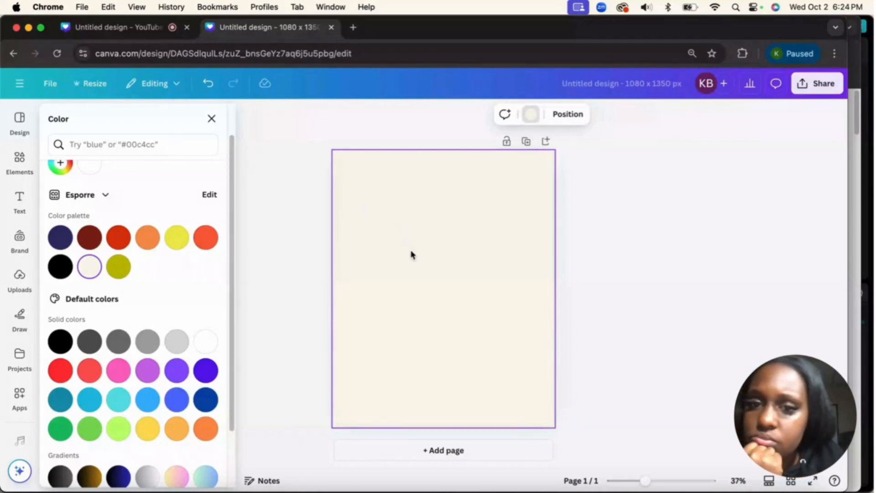
Step: Add a text box to the cream page and clear its placeholder text
{"action": "left_click", "coordinate": [19, 200]}
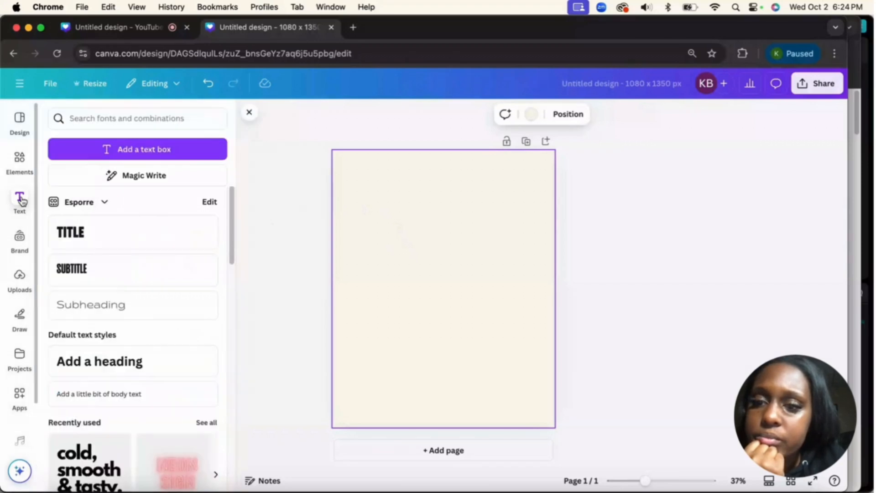
{"action": "left_click", "coordinate": [164, 147]}
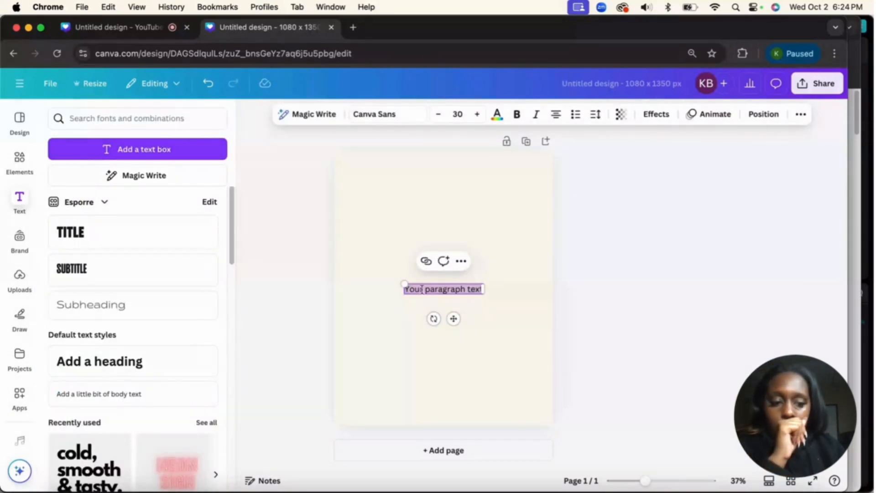
{"action": "key", "text": "BackSpace"}
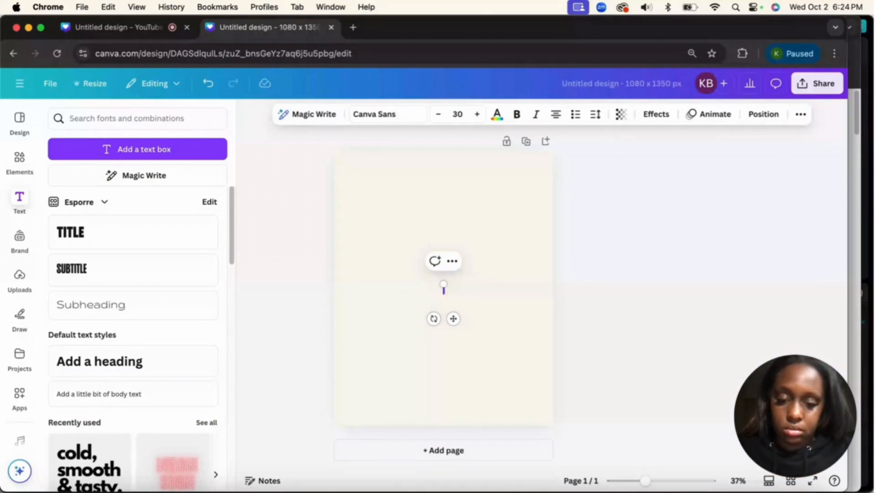
{"action": "type", "text": "social"}
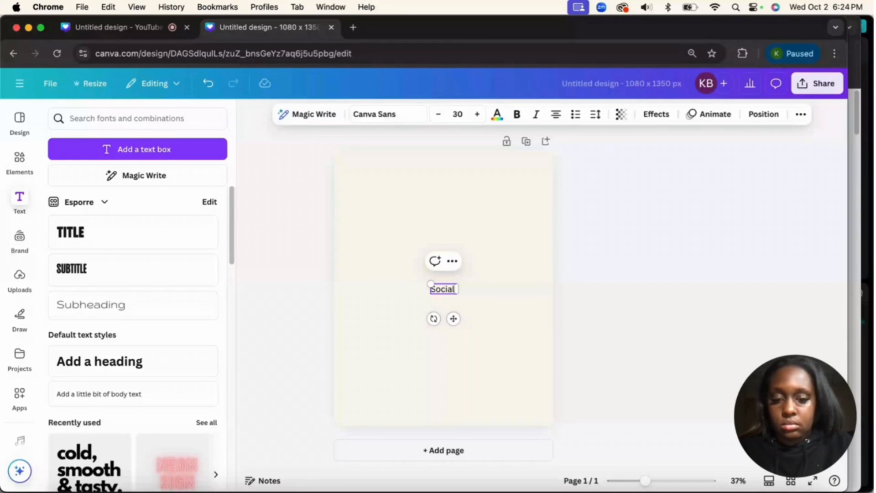
{"action": "type", "text": " med"}
{"action": "key", "text": "BackSpace"}
{"action": "key", "text": "BackSpace"}
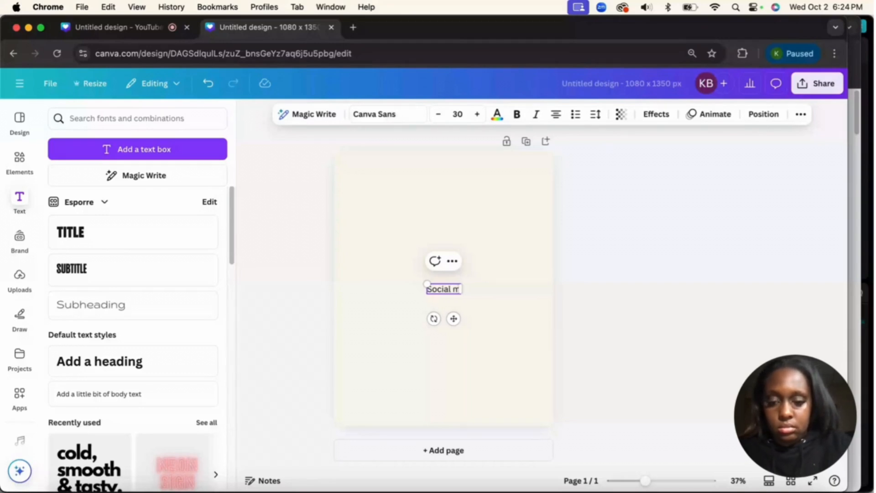
{"action": "key", "text": "BackSpace"}
{"action": "key", "text": "BackSpace"}
{"action": "key", "text": "BackSpace"}
{"action": "key", "text": "BackSpace"}
{"action": "key", "text": "BackSpace"}
{"action": "key", "text": "BackSpace"}
{"action": "key", "text": "BackSpace"}
{"action": "key", "text": "BackSpace"}
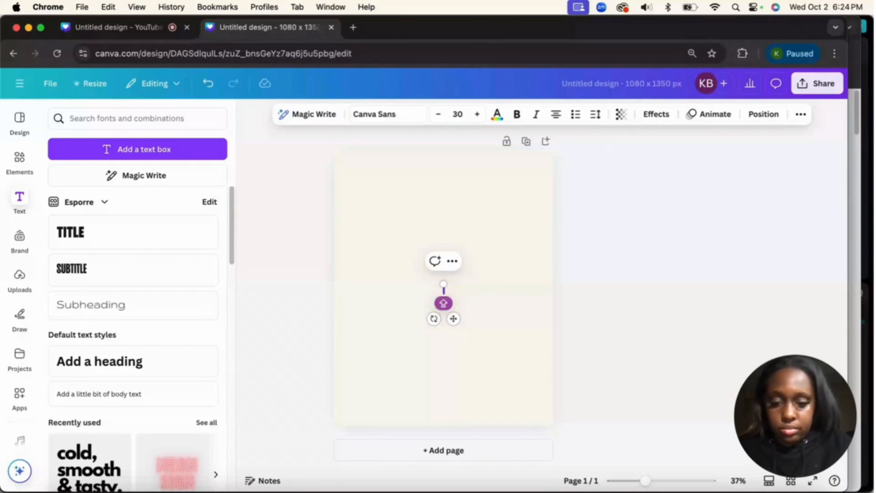
Step: Enter SOCIAL MEDIA in capital letters in the empty text box
{"action": "type", "text": "Sc"}
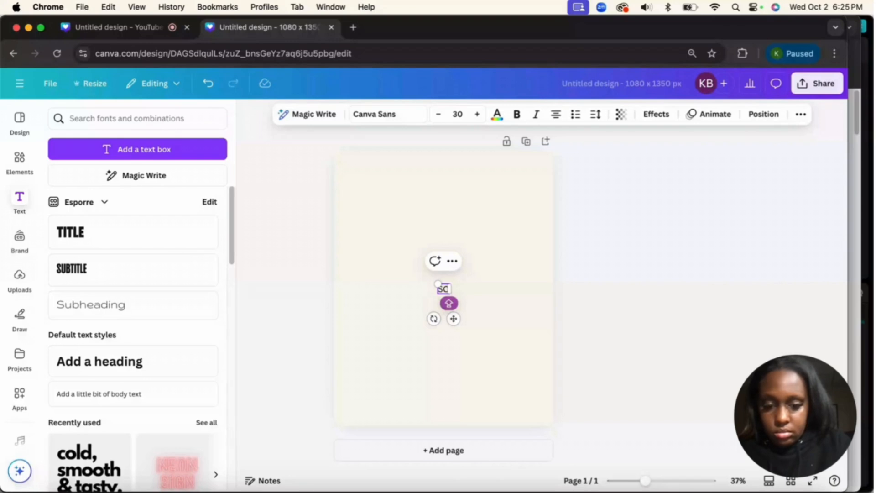
{"action": "type", "text": "cial"}
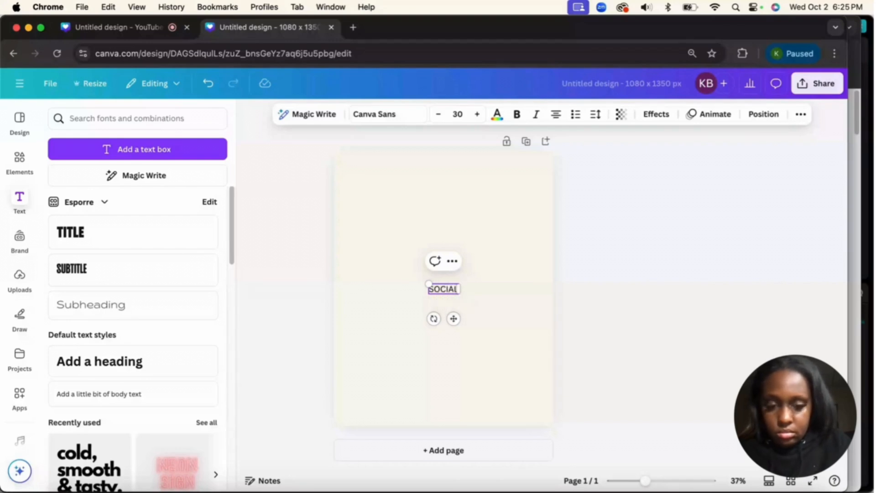
{"action": "type", "text": " MEDIA"}
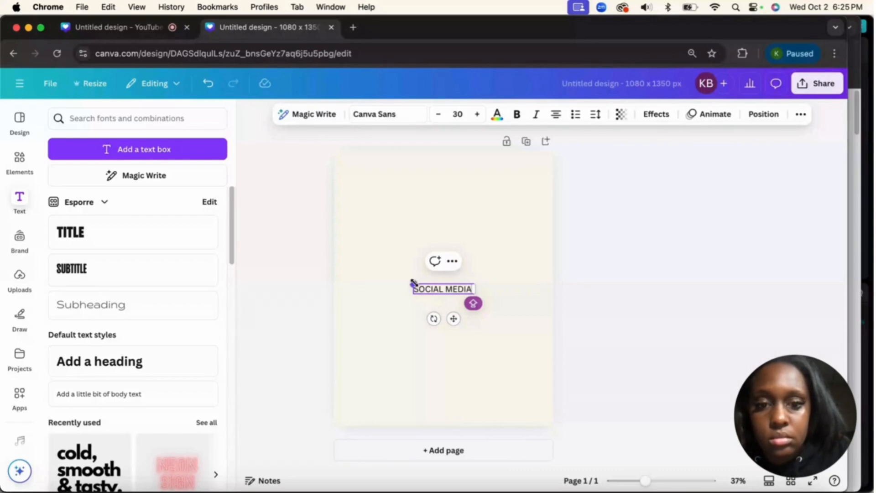
Step: Enlarge the SOCIAL MEDIA text to size 117 across the page width, with one copy along the page's top and another along its bottom
{"action": "left_click_drag", "start_coordinate": [413, 283], "coordinate": [222, 226]}
{"action": "left_click", "coordinate": [445, 338]}
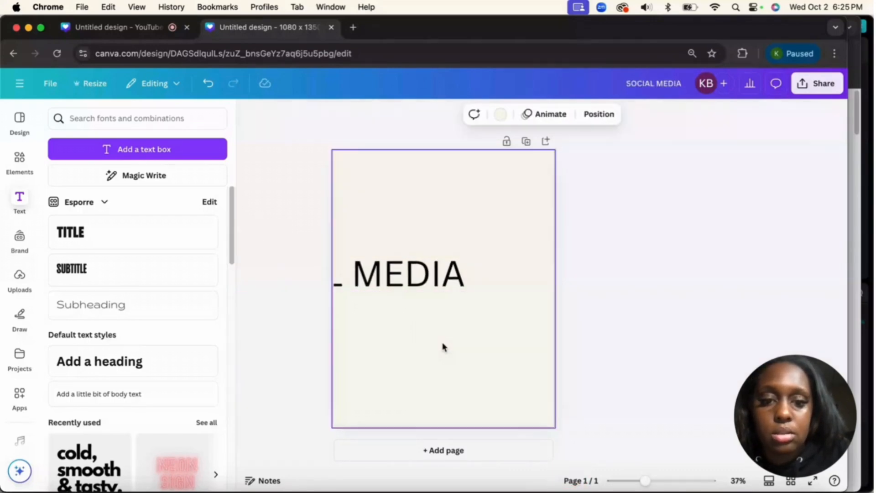
{"action": "left_click", "coordinate": [408, 282]}
{"action": "left_click_drag", "start_coordinate": [401, 281], "coordinate": [482, 237]}
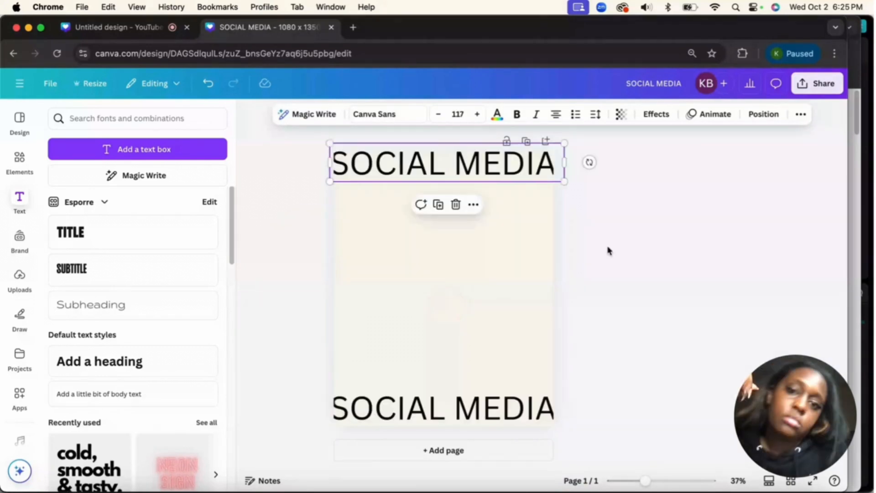
{"action": "left_click", "coordinate": [607, 251]}
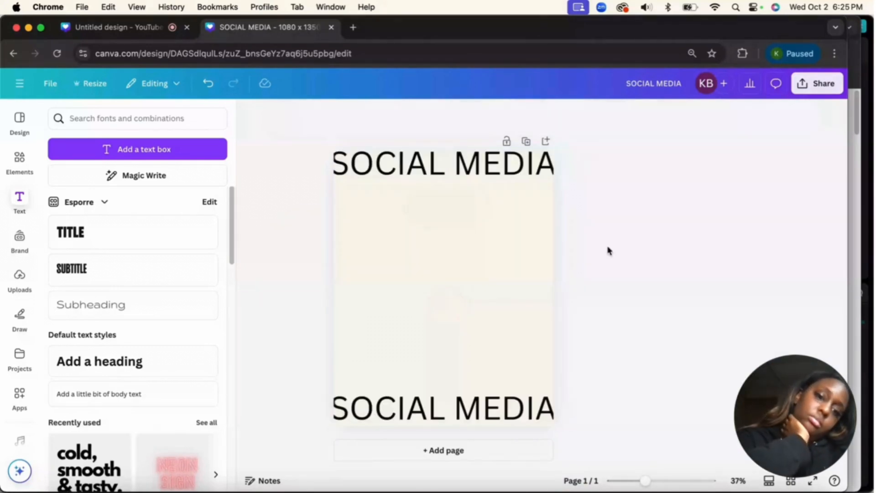
Step: Wrap the upper SOCIAL MEDIA text onto two lines, try Archivo Black on it, and set its font to League Spartan
{"action": "left_click", "coordinate": [445, 177]}
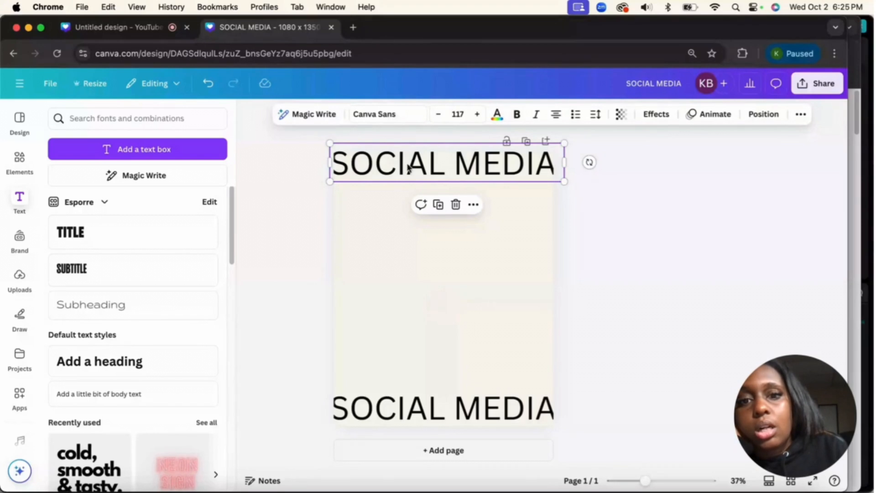
{"action": "left_click", "coordinate": [392, 168]}
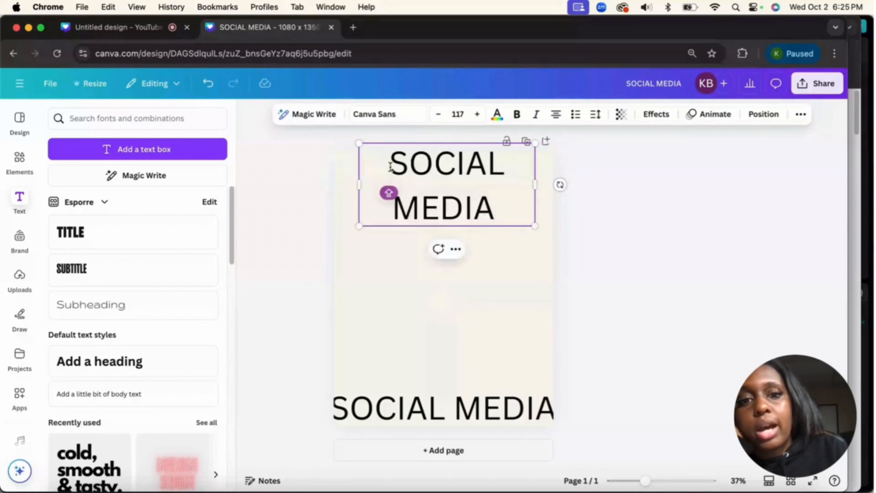
{"action": "left_click_drag", "start_coordinate": [390, 167], "coordinate": [523, 214]}
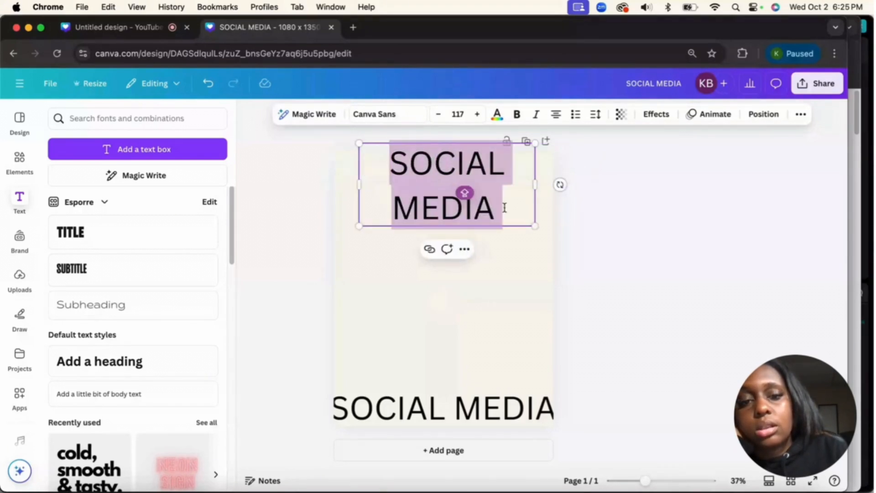
{"action": "left_click", "coordinate": [378, 117]}
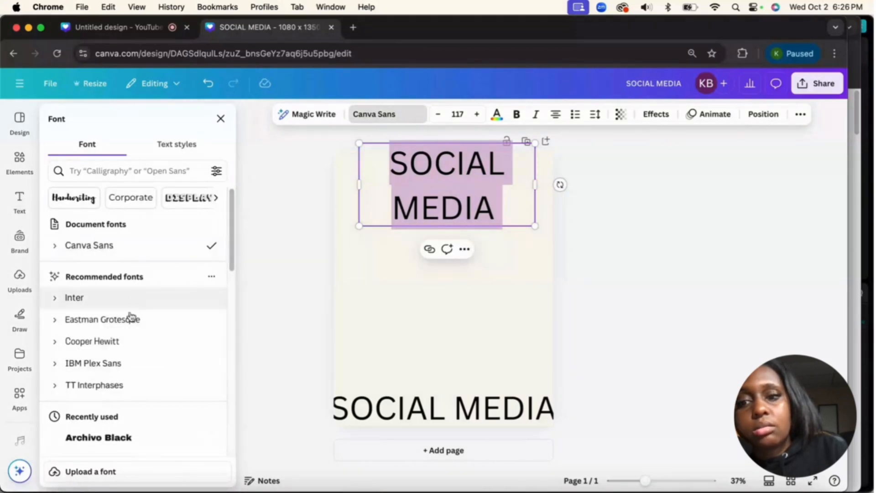
{"action": "scroll", "coordinate": [124, 329], "scroll_direction": "down", "scroll_amount": 1}
{"action": "scroll", "coordinate": [122, 336], "scroll_direction": "down", "scroll_amount": 3}
{"action": "left_click", "coordinate": [112, 359]}
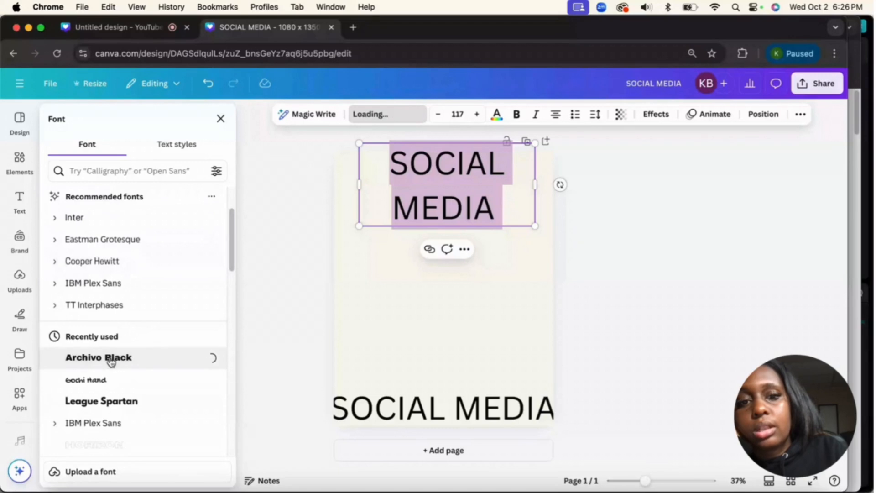
{"action": "scroll", "coordinate": [109, 368], "scroll_direction": "down", "scroll_amount": 2}
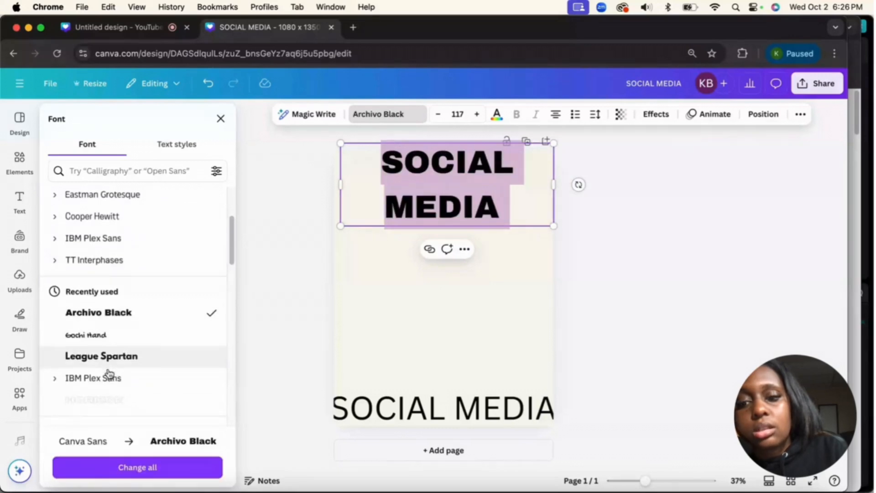
{"action": "left_click", "coordinate": [110, 365]}
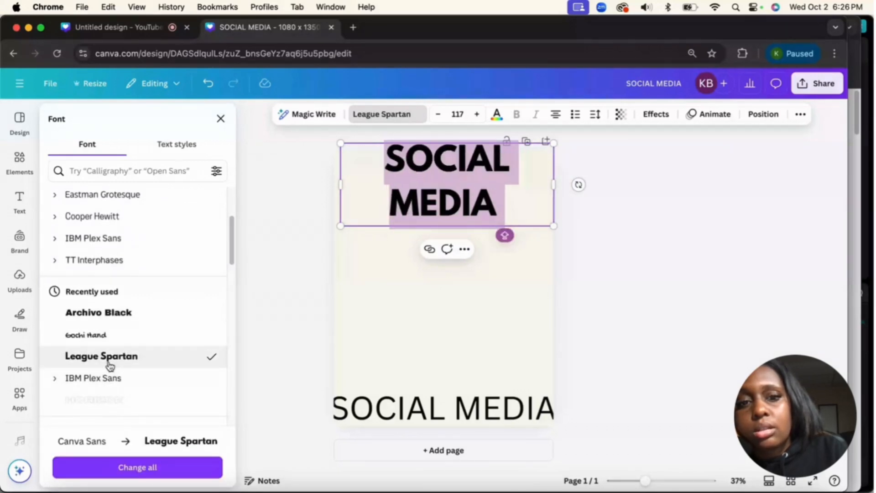
{"action": "left_click", "coordinate": [680, 251]}
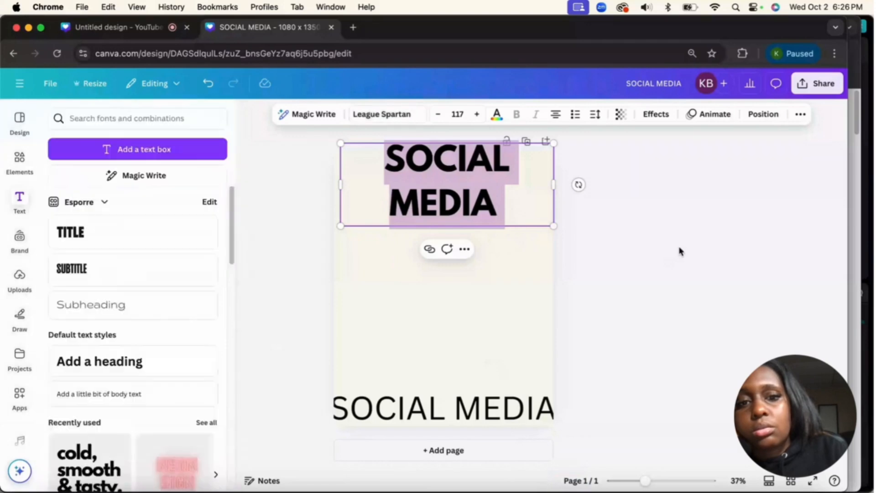
Step: Widen the upper SOCIAL MEDIA text box so the words fit on one line and position it across the page's top at size 117
{"action": "left_click", "coordinate": [594, 250]}
{"action": "left_click", "coordinate": [459, 195]}
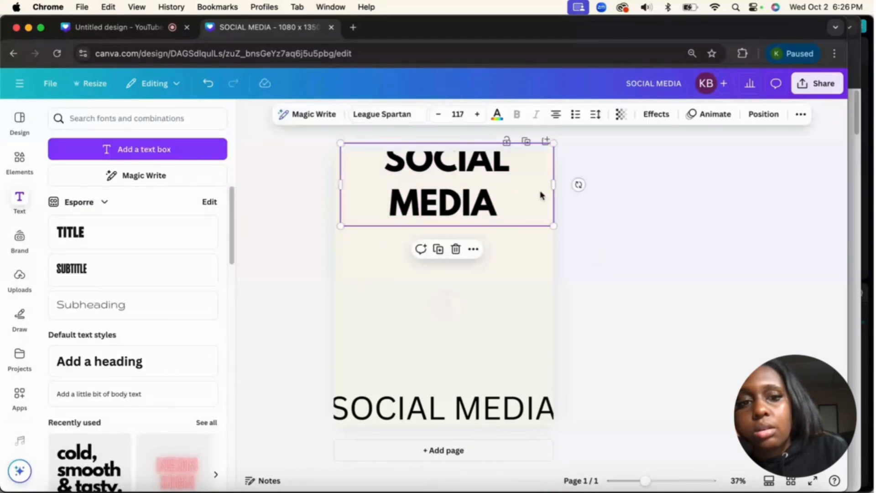
{"action": "left_click_drag", "start_coordinate": [553, 184], "coordinate": [626, 190]}
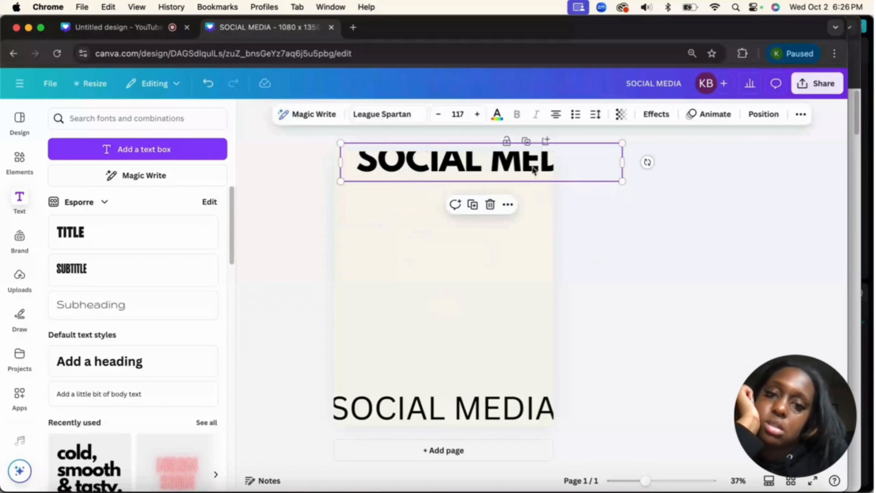
{"action": "left_click_drag", "start_coordinate": [532, 171], "coordinate": [500, 160]}
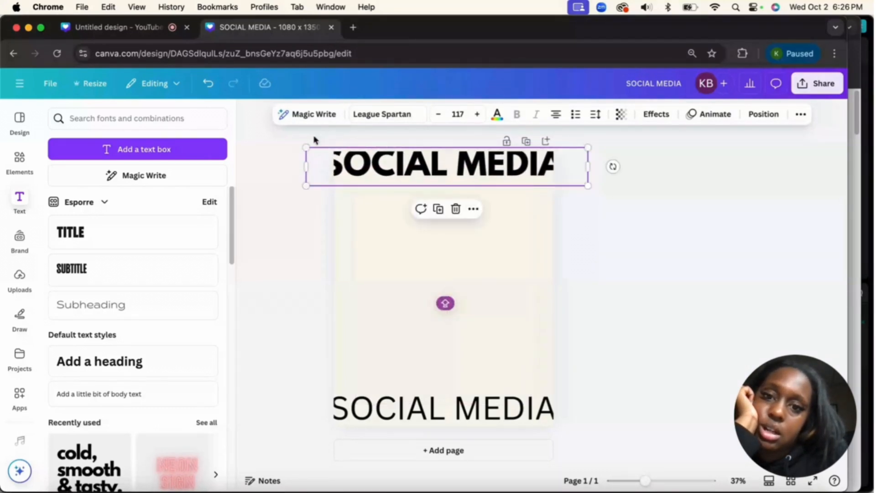
{"action": "left_click_drag", "start_coordinate": [307, 146], "coordinate": [317, 148]}
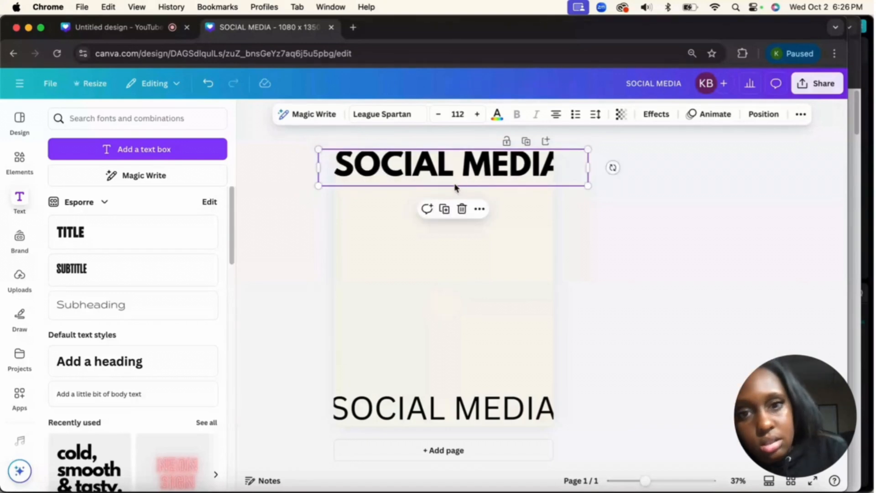
{"action": "left_click_drag", "start_coordinate": [454, 187], "coordinate": [451, 184]}
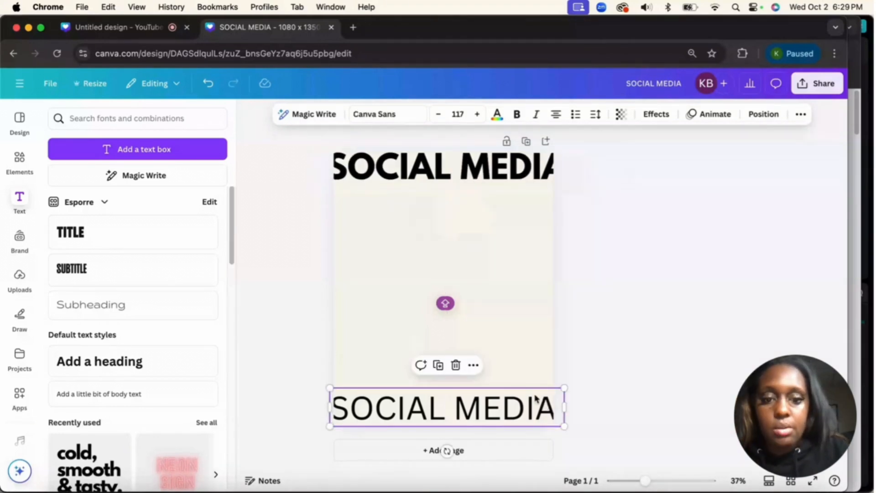
Step: Replace the lower SOCIAL MEDIA text with a duplicate of the League Spartan heading placed along the page's bottom edge
{"action": "left_click", "coordinate": [455, 366]}
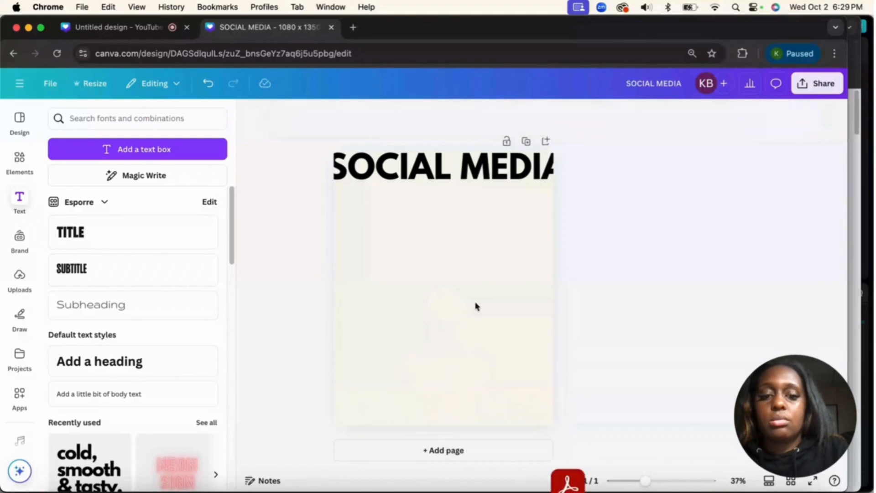
{"action": "left_click", "coordinate": [473, 183]}
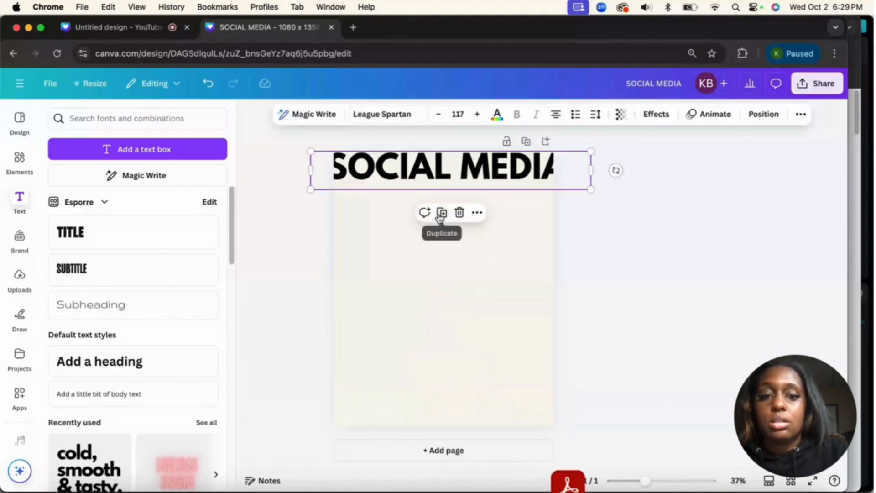
{"action": "left_click", "coordinate": [442, 213]}
{"action": "left_click_drag", "start_coordinate": [442, 170], "coordinate": [436, 409]}
{"action": "left_click", "coordinate": [464, 177]}
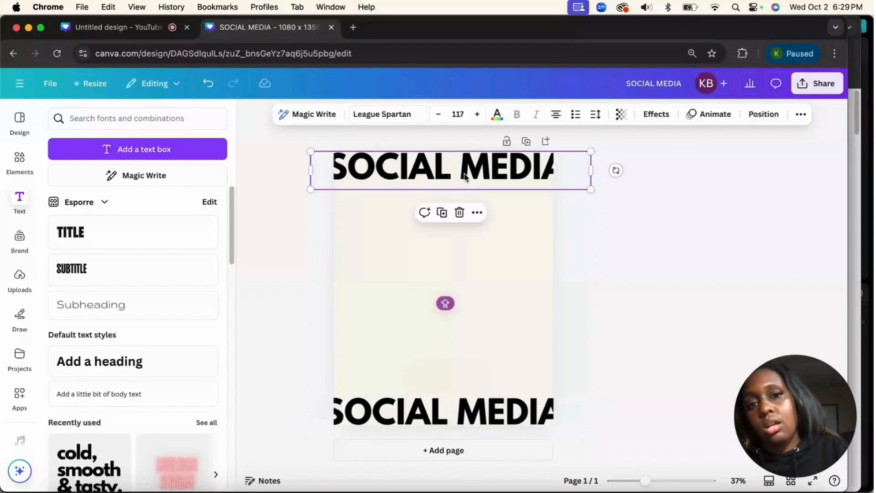
{"action": "left_click", "coordinate": [323, 254]}
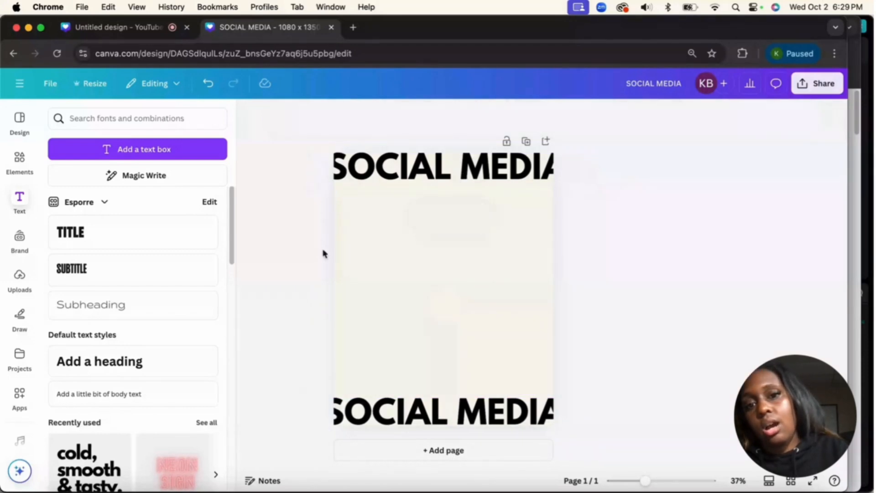
{"action": "left_click", "coordinate": [419, 186]}
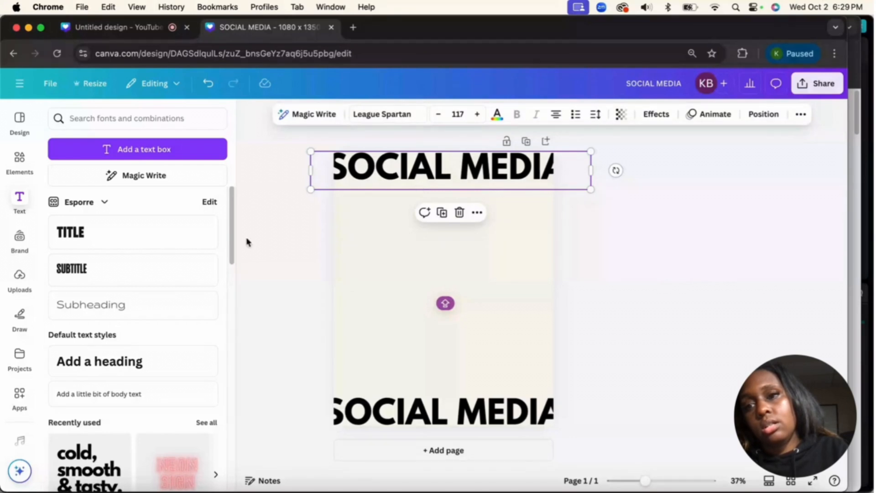
Step: Add a square shape and enlarge it to about 1143 x 1162 px, covering the page's width between the two headings
{"action": "left_click", "coordinate": [14, 170]}
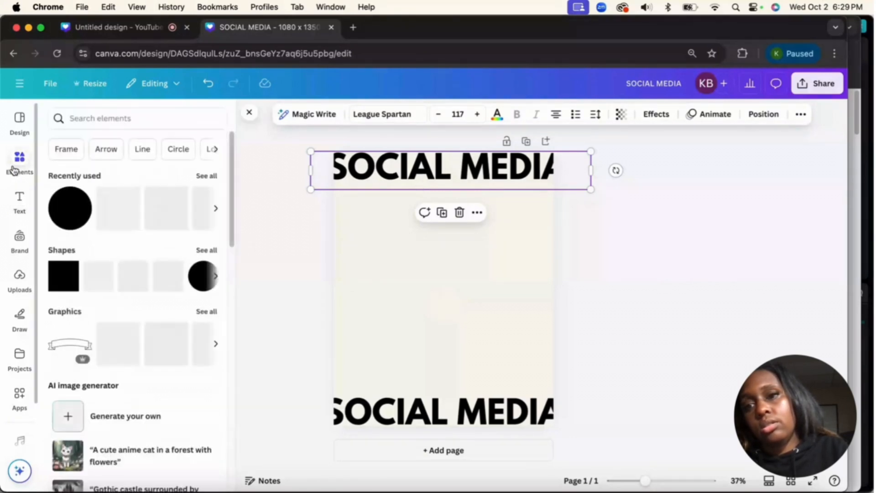
{"action": "left_click", "coordinate": [58, 281]}
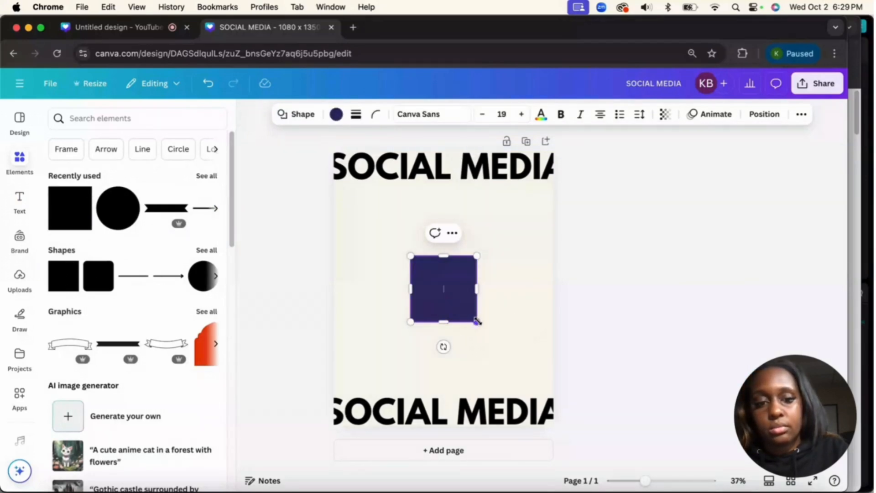
{"action": "left_click_drag", "start_coordinate": [477, 322], "coordinate": [563, 406]}
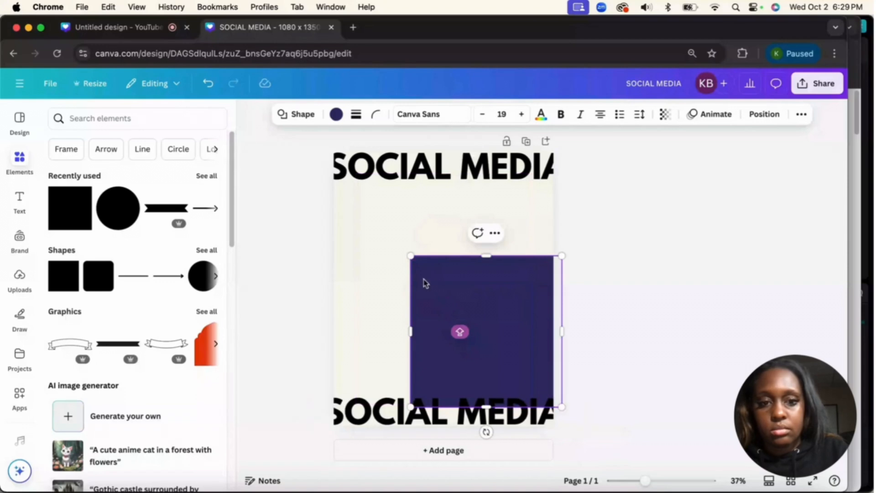
{"action": "left_click_drag", "start_coordinate": [409, 256], "coordinate": [327, 170]}
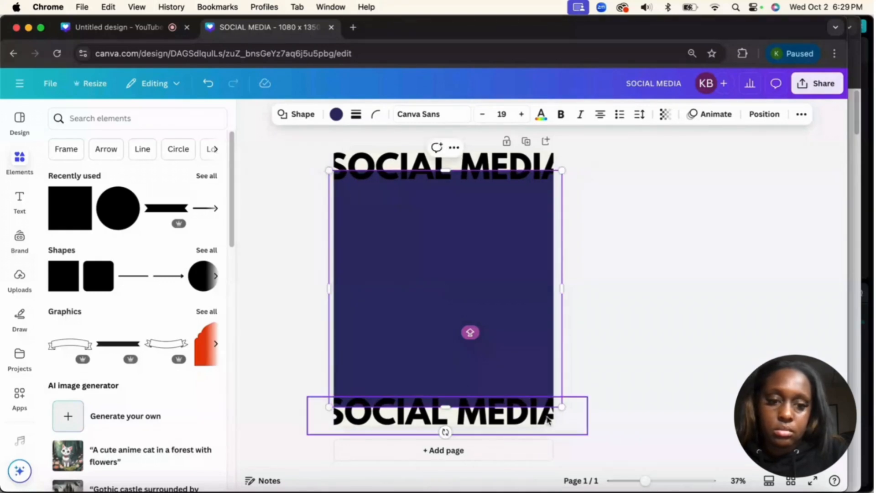
Step: Bring the square in front of both SOCIAL MEDIA headings and fill it with the cream document colour #faf5ec
{"action": "left_click", "coordinate": [776, 115]}
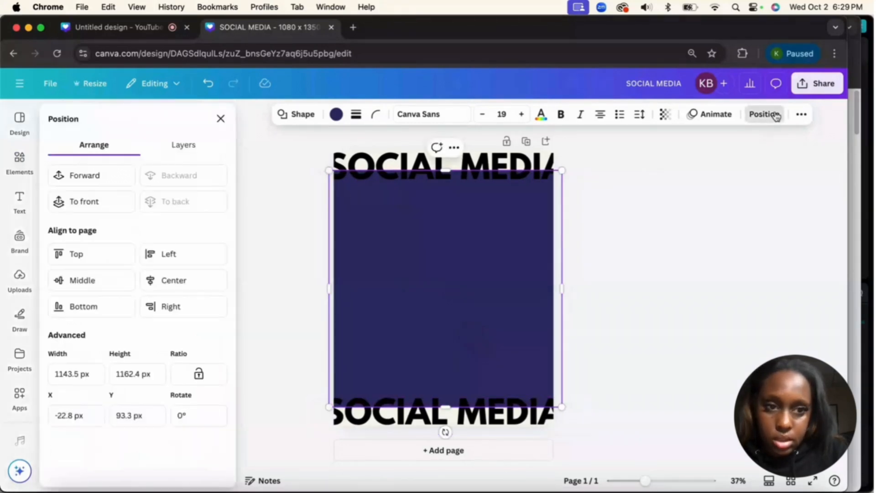
{"action": "left_click", "coordinate": [90, 176]}
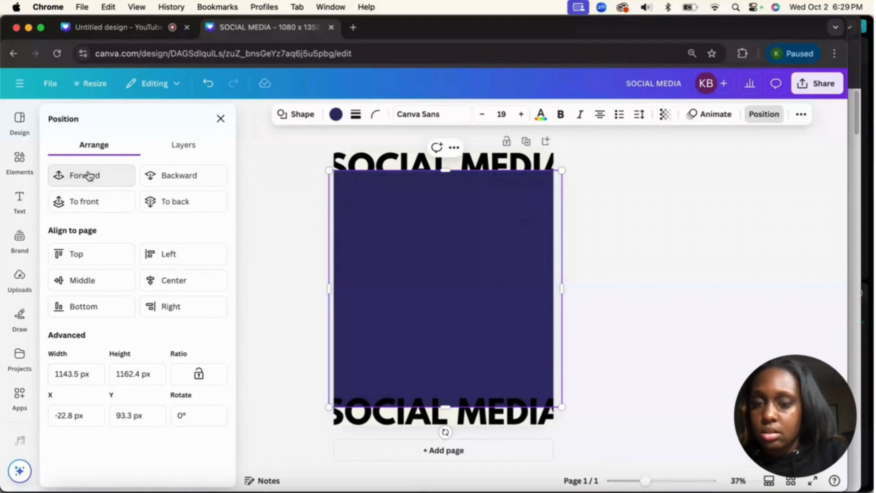
{"action": "left_click", "coordinate": [88, 175]}
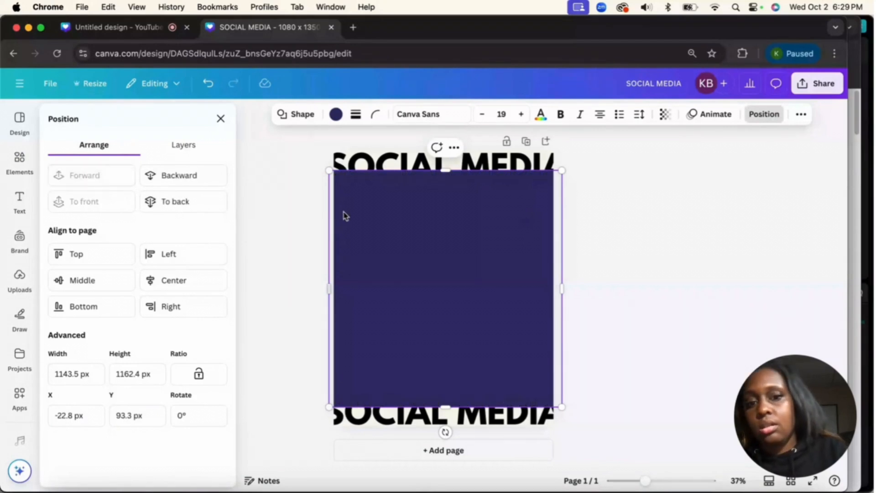
{"action": "left_click", "coordinate": [336, 115]}
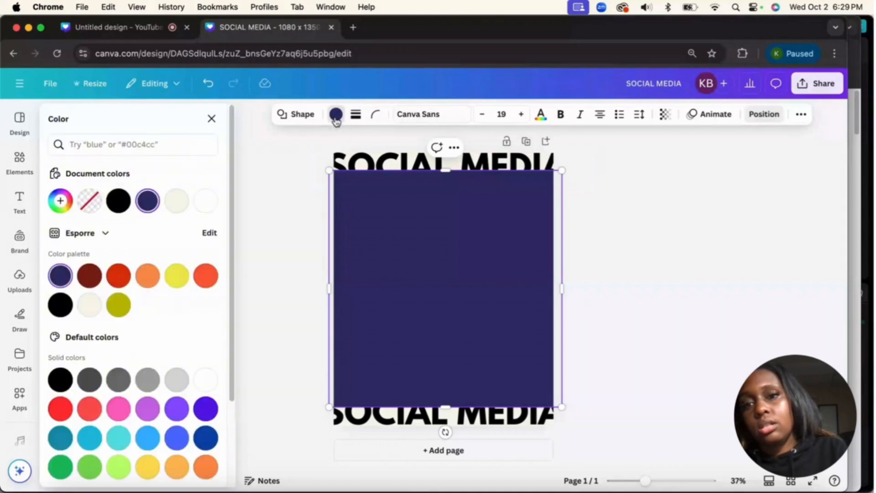
{"action": "left_click", "coordinate": [177, 200]}
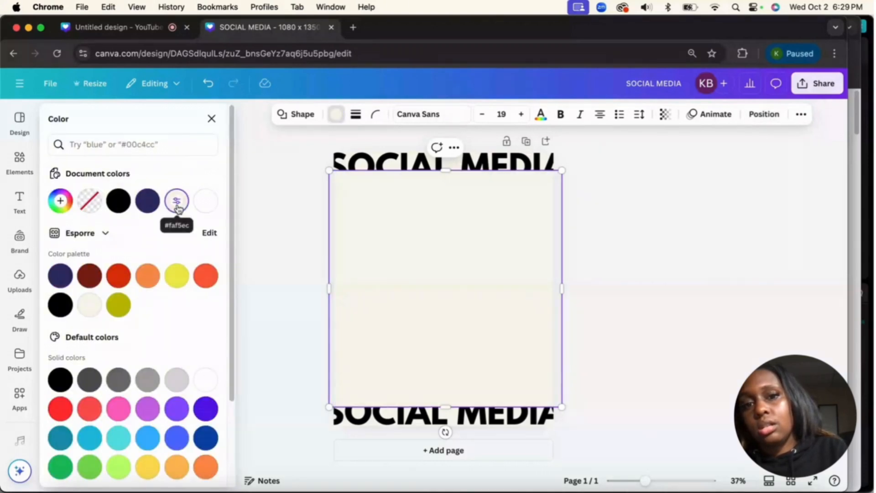
{"action": "left_click", "coordinate": [703, 303]}
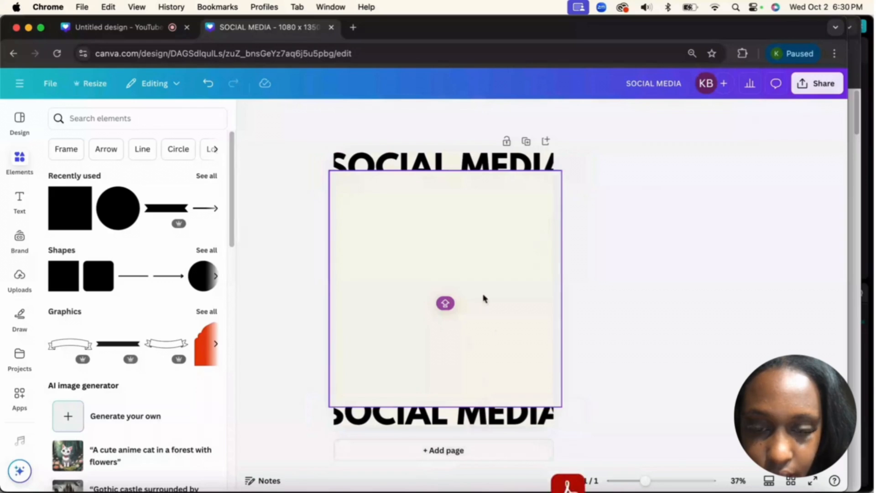
Step: Nudge the upper and lower SOCIAL MEDIA headings slightly so each is partly cropped by the cream square and the page edge
{"action": "left_click_drag", "start_coordinate": [421, 417], "coordinate": [420, 419]}
{"action": "left_click", "coordinate": [475, 164]}
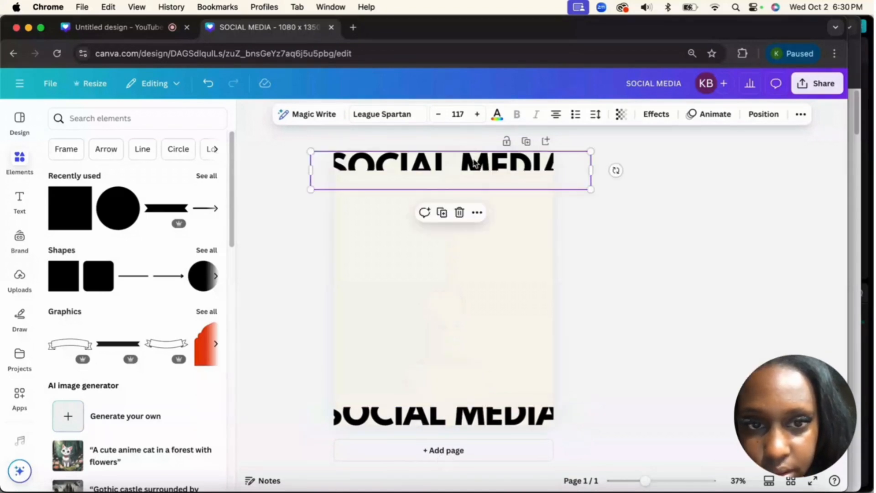
{"action": "left_click_drag", "start_coordinate": [474, 163], "coordinate": [473, 158]}
{"action": "left_click", "coordinate": [377, 416]}
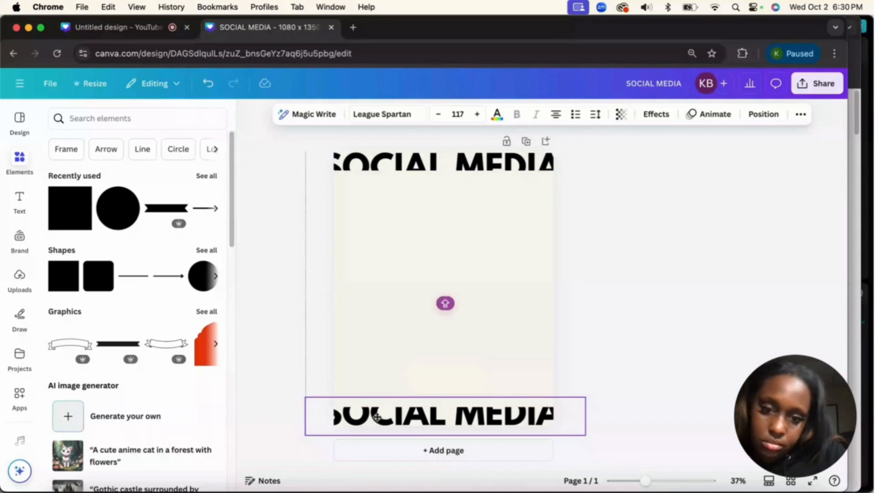
{"action": "left_click_drag", "start_coordinate": [377, 417], "coordinate": [379, 419]}
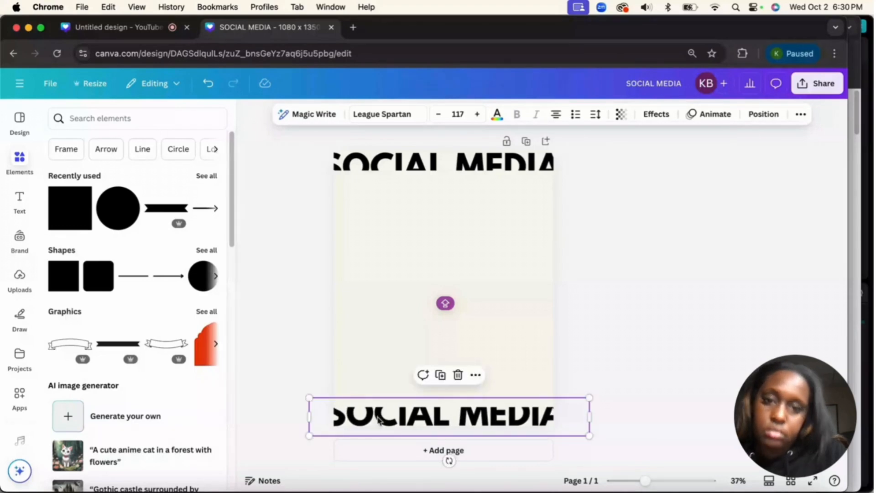
{"action": "left_click", "coordinate": [372, 239]}
{"action": "left_click", "coordinate": [732, 248]}
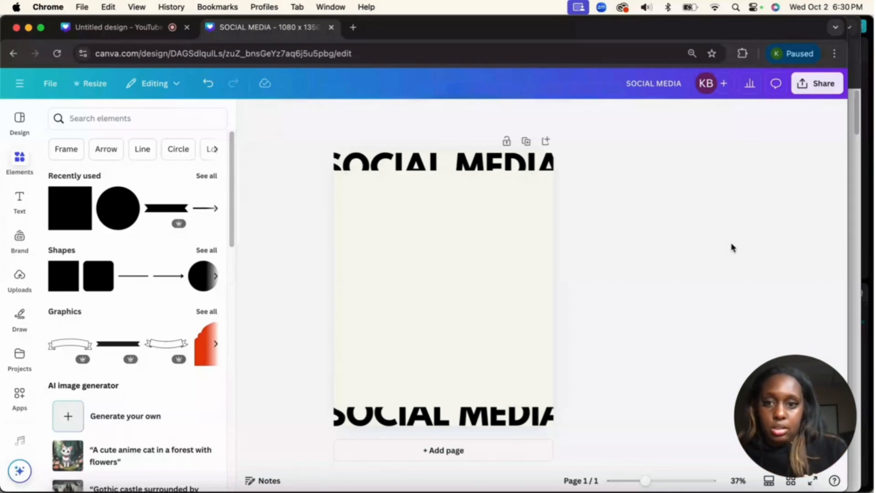
Step: Add a text box and replace its placeholder with the headline 5 MISCONCEPTIONS ABPUT SOCIAL MEDIA
{"action": "left_click", "coordinate": [19, 201]}
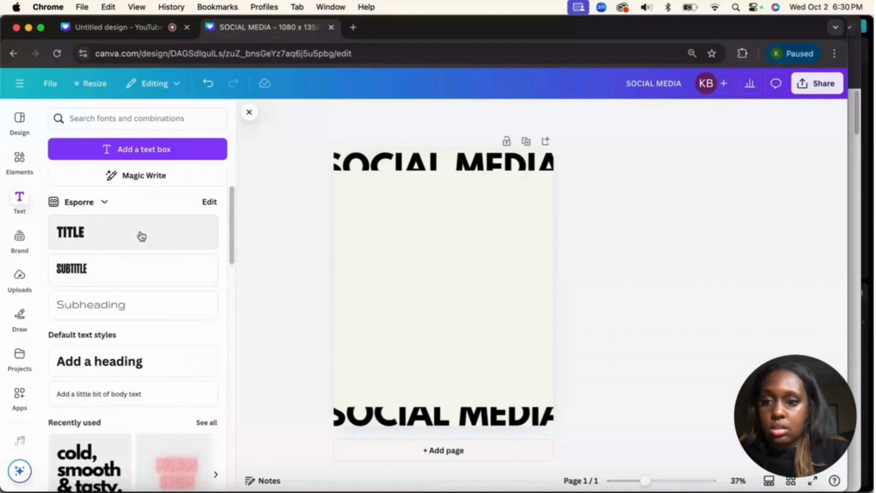
{"action": "left_click", "coordinate": [172, 148]}
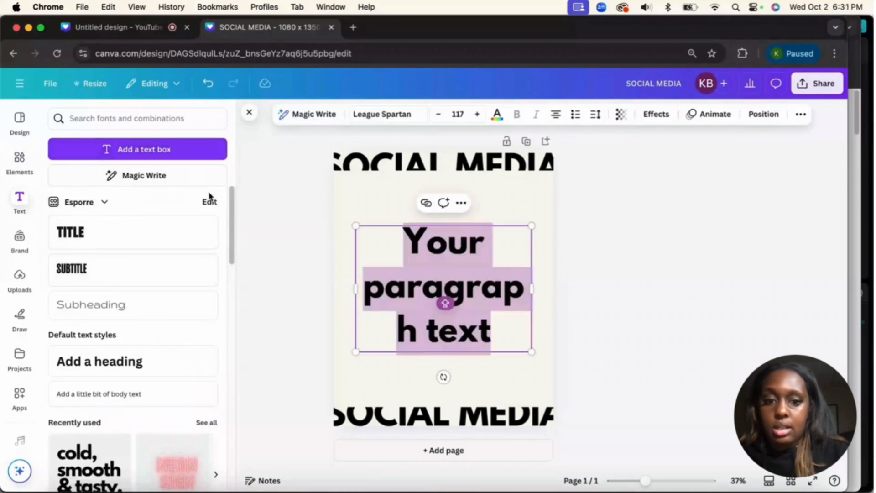
{"action": "key", "text": "BackSpace"}
{"action": "type", "text": "5"}
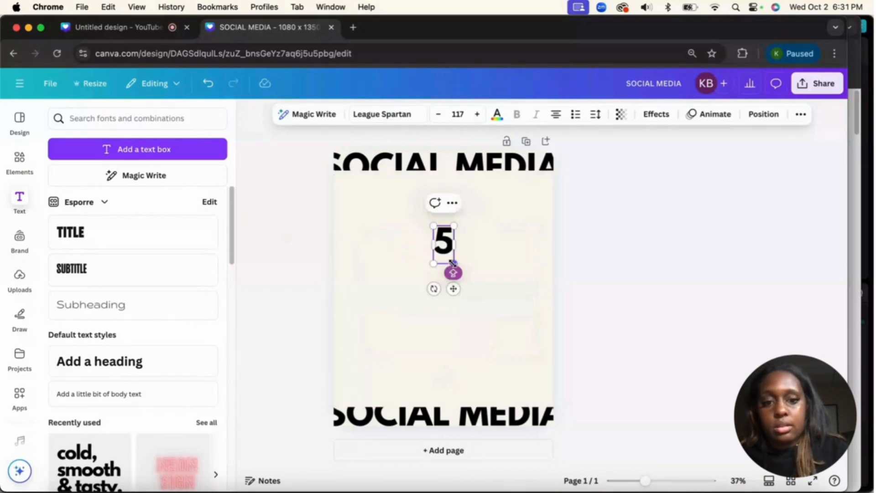
Step: Resize the headline to size 47.2 on two lines and place it centred in the upper part of the cream area
{"action": "left_click_drag", "start_coordinate": [453, 264], "coordinate": [540, 425]}
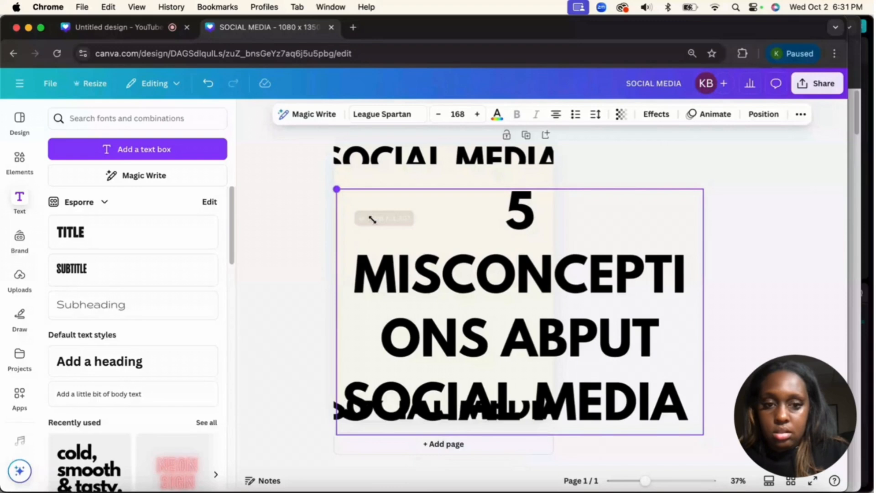
{"action": "left_click_drag", "start_coordinate": [350, 200], "coordinate": [522, 310]}
{"action": "left_click", "coordinate": [677, 321]}
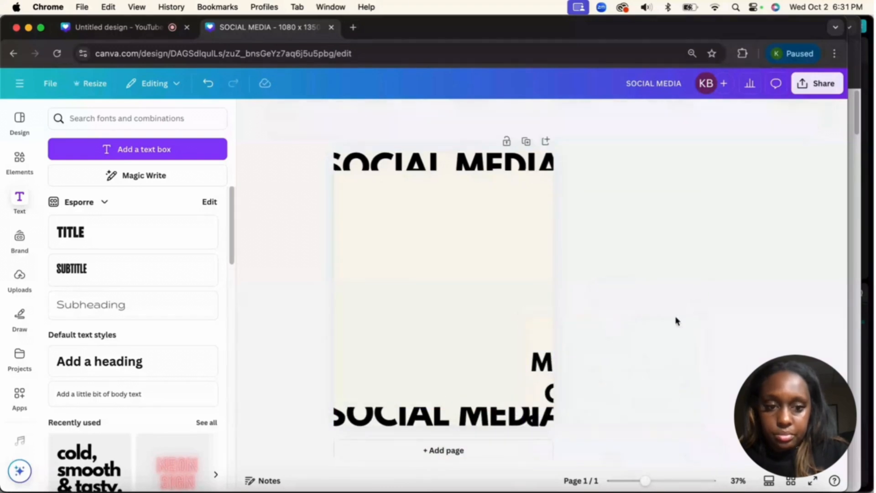
{"action": "left_click_drag", "start_coordinate": [539, 365], "coordinate": [370, 235]}
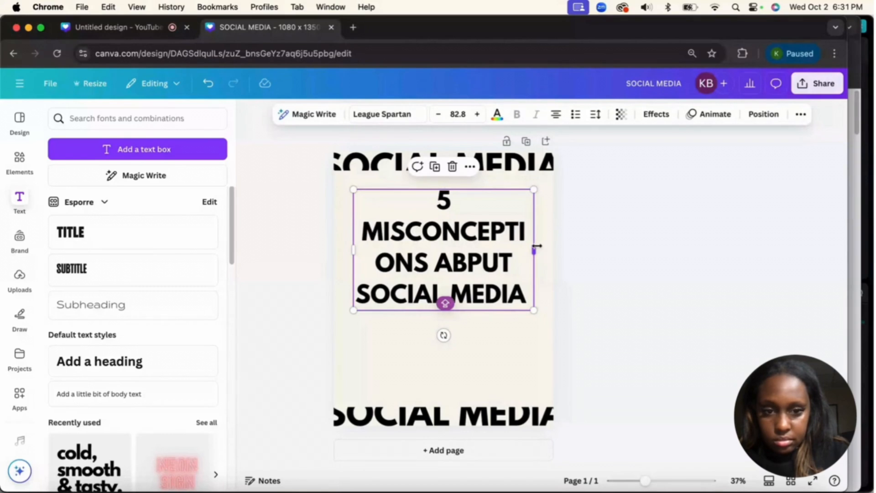
{"action": "left_click_drag", "start_coordinate": [537, 246], "coordinate": [668, 258]}
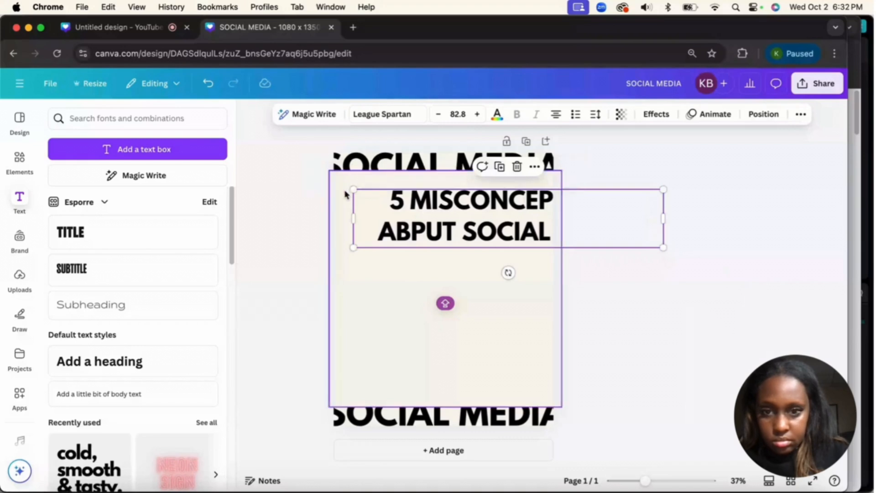
{"action": "left_click_drag", "start_coordinate": [354, 189], "coordinate": [488, 232]}
{"action": "left_click_drag", "start_coordinate": [557, 235], "coordinate": [429, 223]}
Step: Correct the misspelled word ABPUT in the headline to ABOUT
{"action": "left_click", "coordinate": [427, 220]}
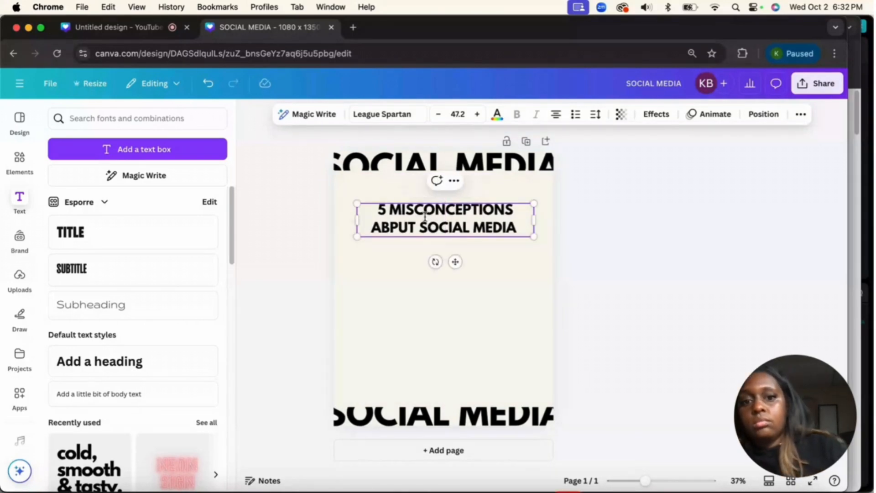
{"action": "left_click", "coordinate": [407, 230]}
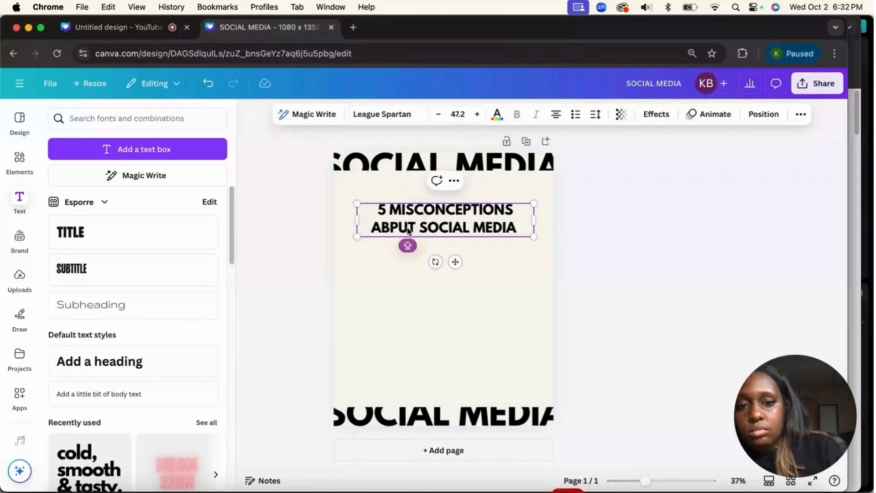
{"action": "left_click", "coordinate": [411, 228]}
{"action": "key", "text": "BackSpace"}
{"action": "type", "text": "O"}
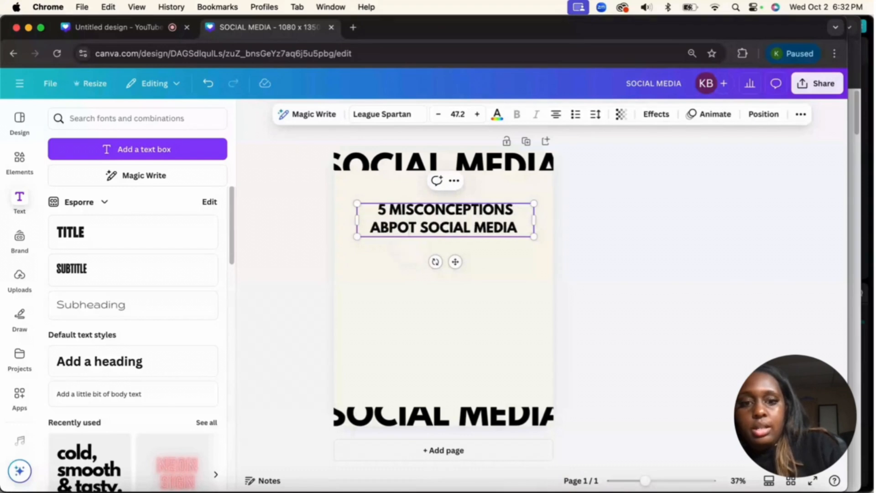
{"action": "key", "text": "BackSpace"}
{"action": "key", "text": "BackSpace"}
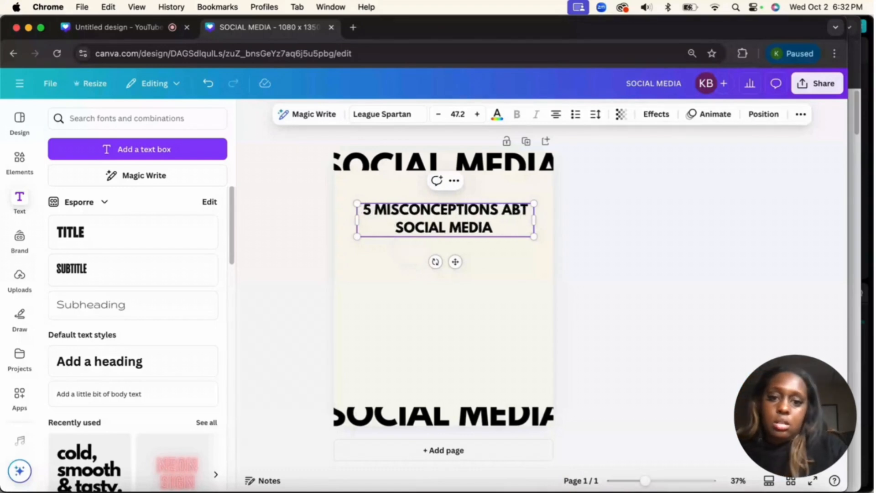
{"action": "key", "text": "BackSpace"}
{"action": "type", "text": "BO"}
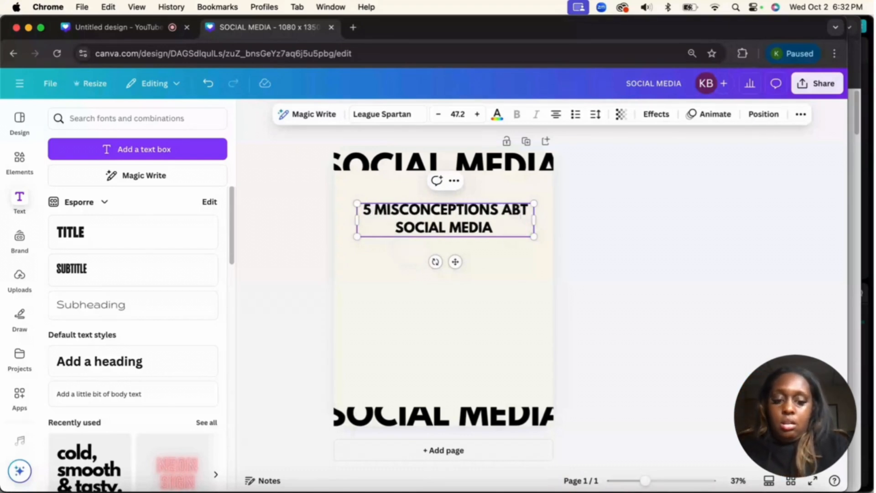
{"action": "type", "text": "UT"}
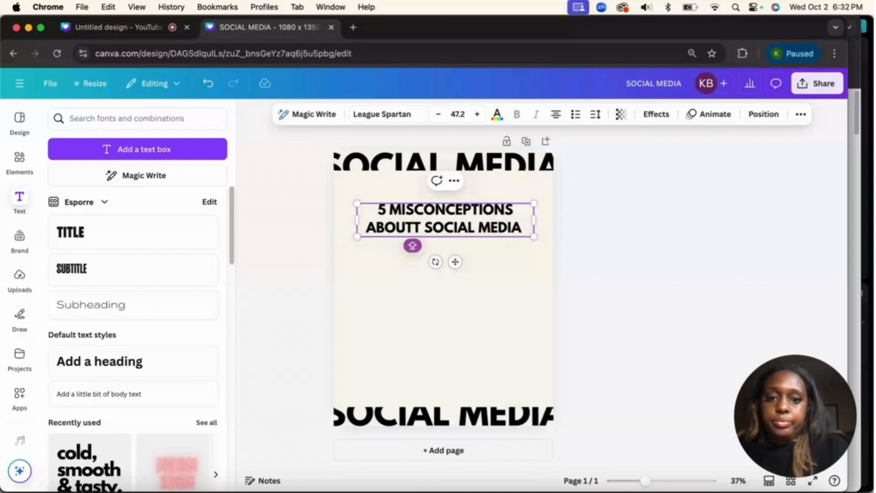
{"action": "key", "text": "BackSpace"}
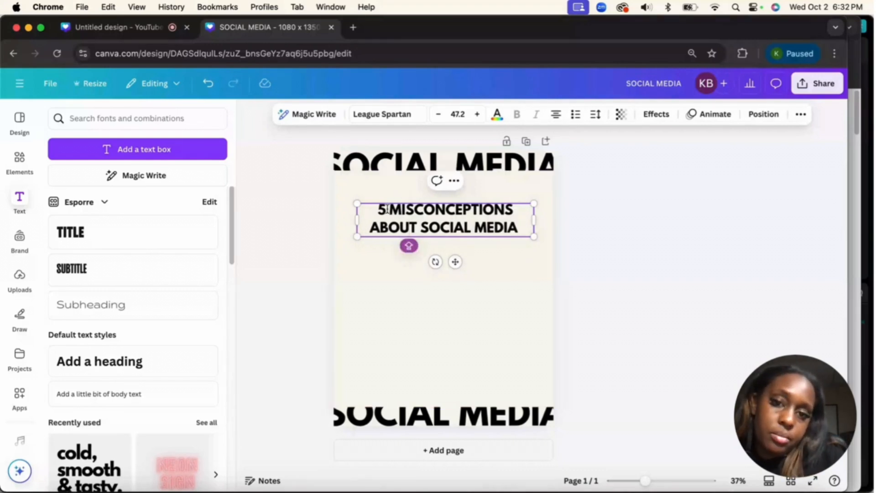
Step: Set the whole headline in bold IBM Plex Sans and remove the leading 5 so it starts with MISCONCEPTIONS
{"action": "left_click_drag", "start_coordinate": [377, 209], "coordinate": [526, 233]}
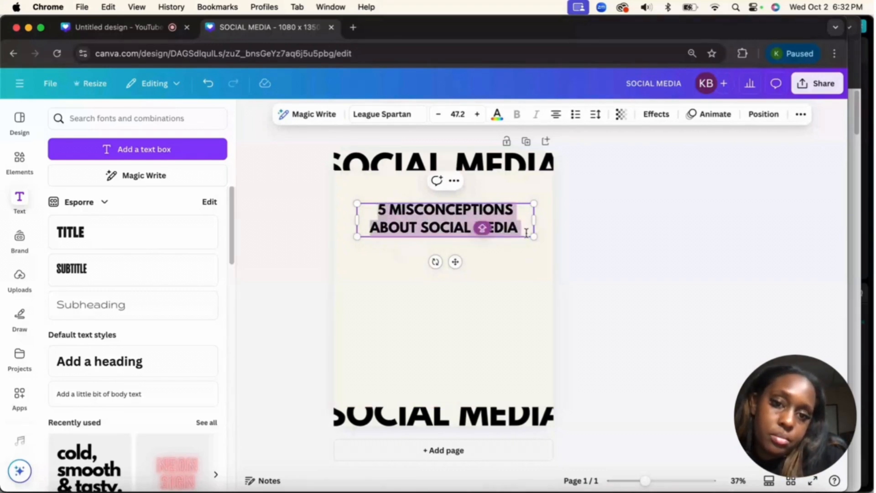
{"action": "left_click", "coordinate": [400, 117]}
{"action": "left_click", "coordinate": [138, 359]}
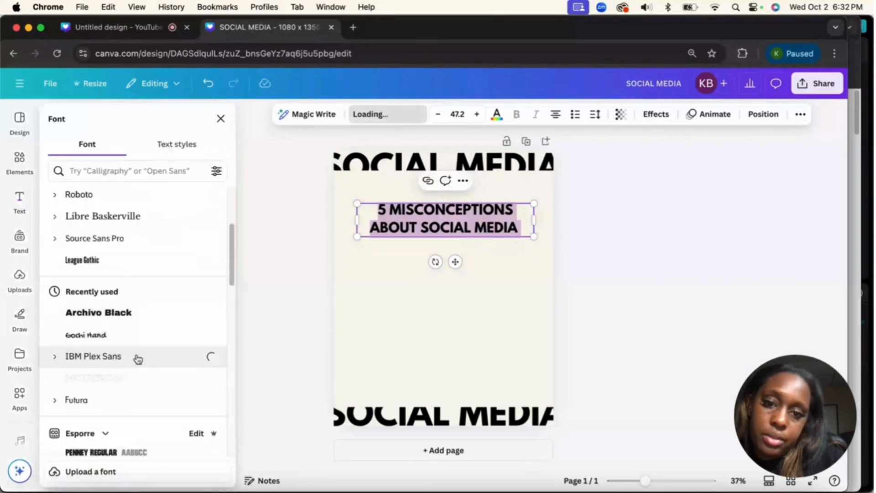
{"action": "left_click", "coordinate": [638, 267]}
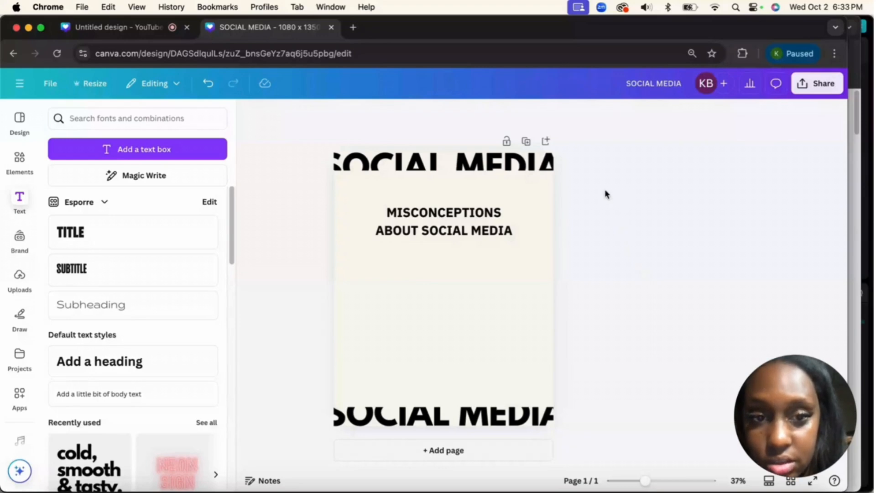
Step: Nudge the upper SOCIAL MEDIA heading slightly upward and centre the two-line headline horizontally on the page
{"action": "left_click", "coordinate": [498, 166]}
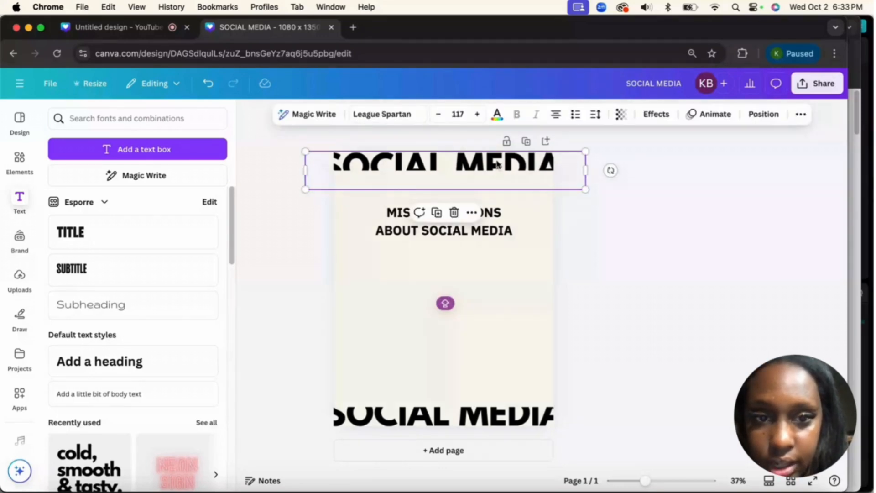
{"action": "left_click_drag", "start_coordinate": [498, 166], "coordinate": [498, 159]}
{"action": "left_click_drag", "start_coordinate": [498, 158], "coordinate": [498, 155]}
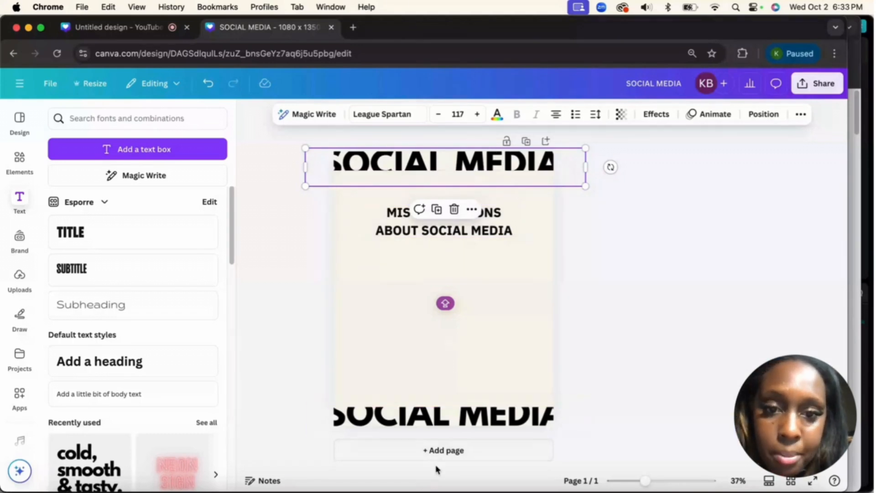
{"action": "left_click", "coordinate": [458, 231]}
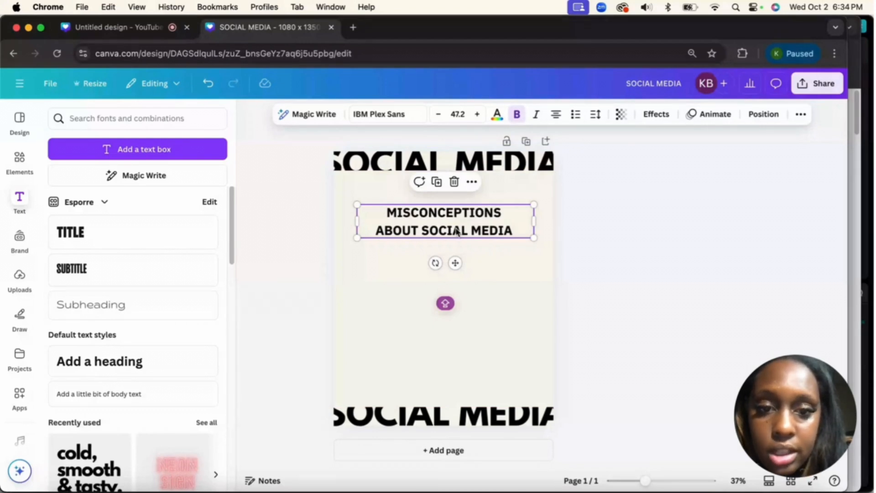
{"action": "left_click_drag", "start_coordinate": [456, 231], "coordinate": [451, 229]}
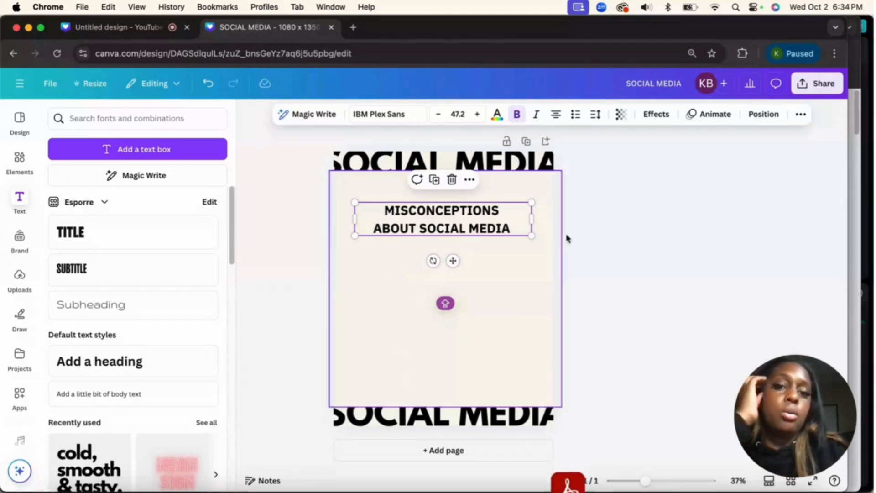
{"action": "left_click", "coordinate": [630, 217]}
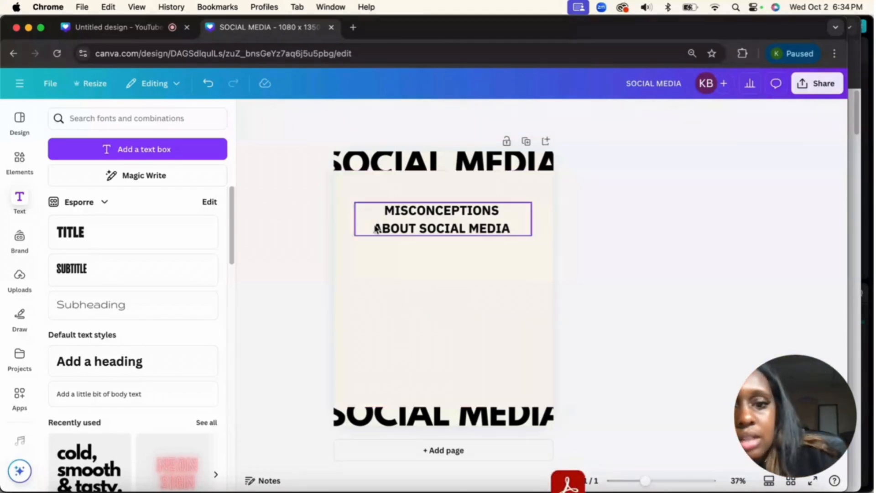
Step: Search the elements library for plus sign and show all matching graphics
{"action": "left_click", "coordinate": [180, 118]}
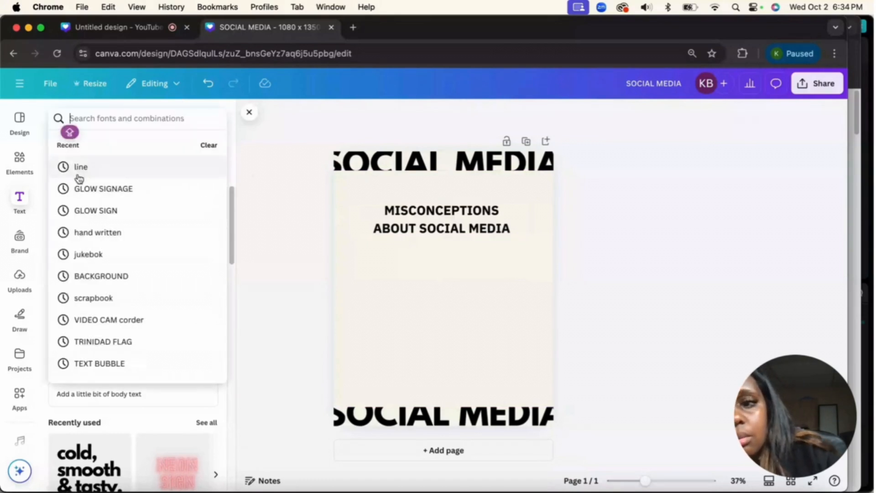
{"action": "left_click", "coordinate": [13, 167]}
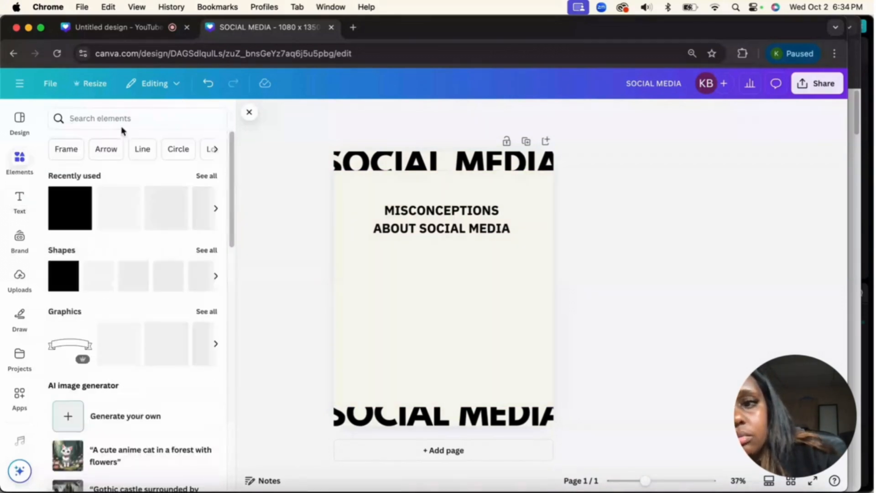
{"action": "left_click", "coordinate": [122, 118]}
{"action": "type", "text": "PLUS"}
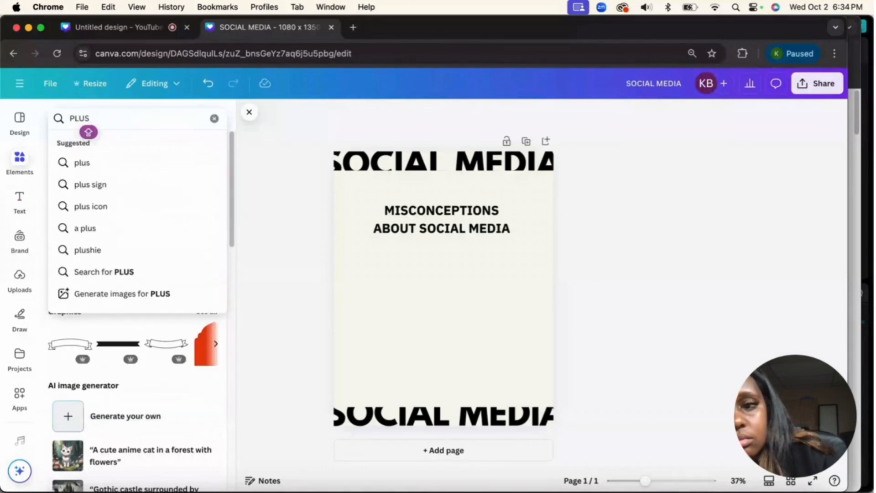
{"action": "left_click", "coordinate": [114, 184]}
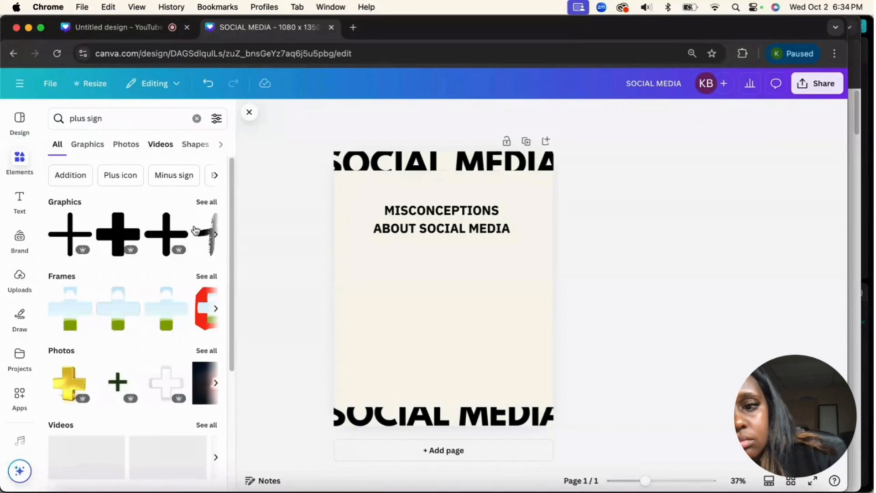
{"action": "left_click", "coordinate": [208, 202]}
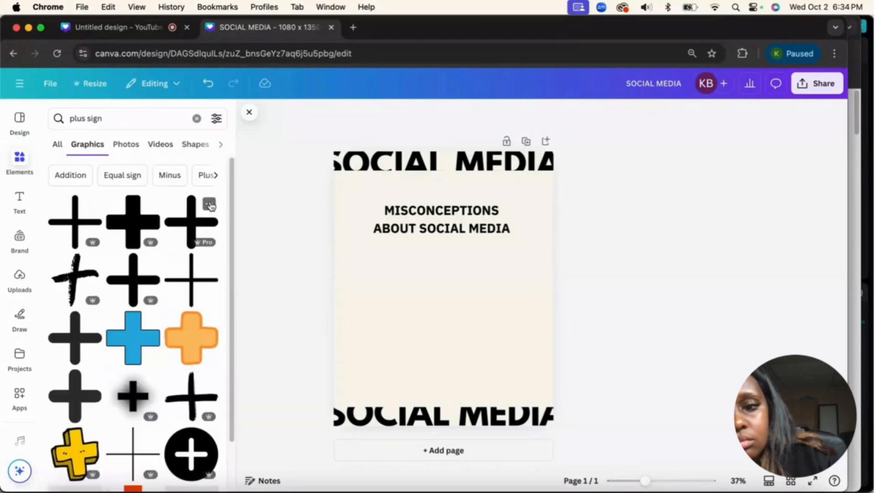
Step: Place four small black hand-drawn plus signs in an evenly spaced vertical column below the start of the headline
{"action": "left_click_drag", "start_coordinate": [209, 206], "coordinate": [383, 349]}
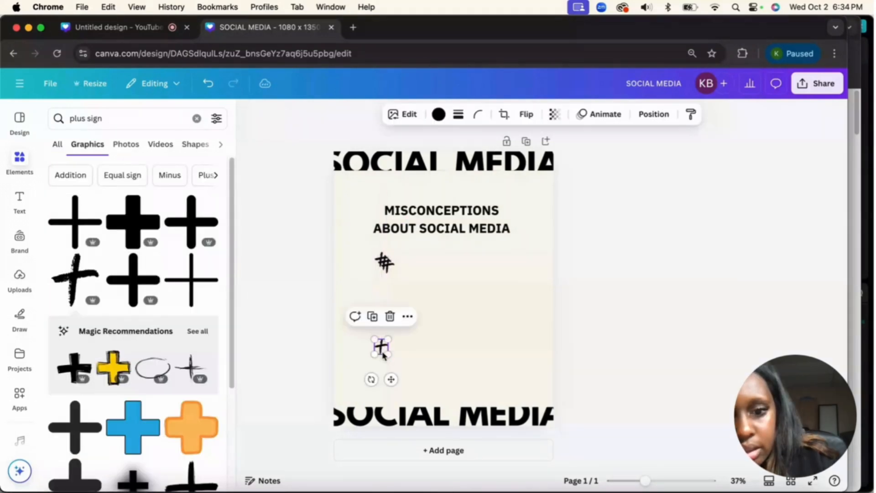
{"action": "left_click_drag", "start_coordinate": [385, 262], "coordinate": [382, 289]}
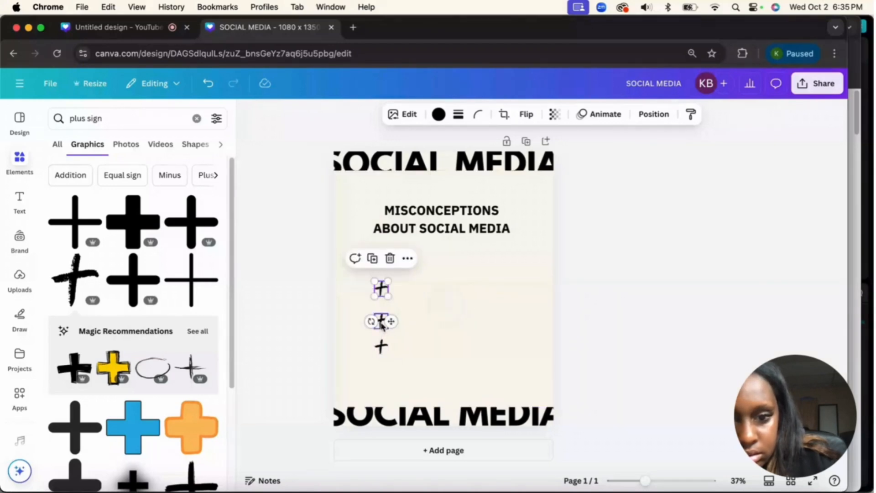
{"action": "left_click_drag", "start_coordinate": [382, 321], "coordinate": [383, 322]}
{"action": "left_click", "coordinate": [615, 280]}
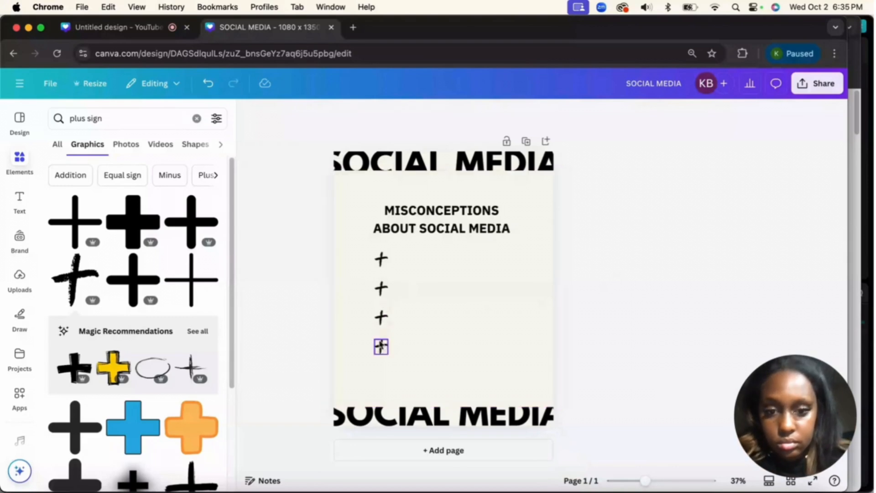
Step: Spread the four plus signs further apart down the cream area, keeping them aligned in one column
{"action": "left_click_drag", "start_coordinate": [378, 347], "coordinate": [375, 357]}
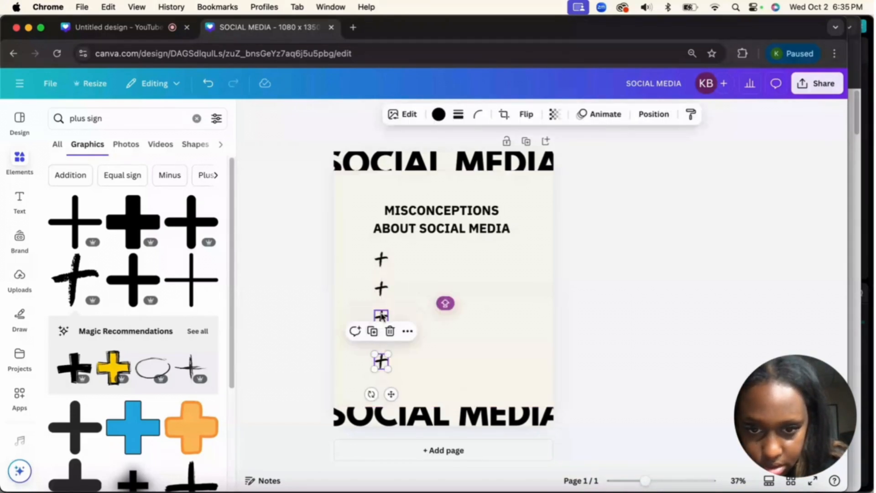
{"action": "left_click_drag", "start_coordinate": [381, 315], "coordinate": [382, 332]}
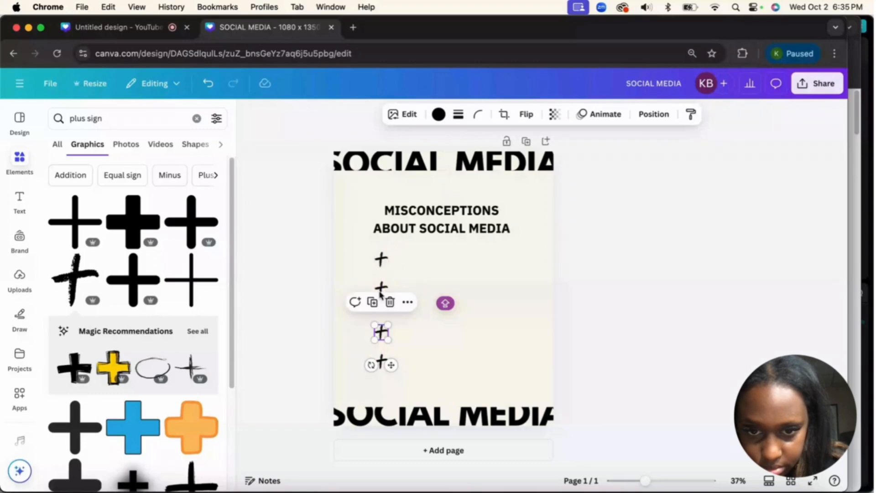
{"action": "left_click_drag", "start_coordinate": [382, 288], "coordinate": [382, 298]}
{"action": "left_click_drag", "start_coordinate": [384, 257], "coordinate": [385, 258]}
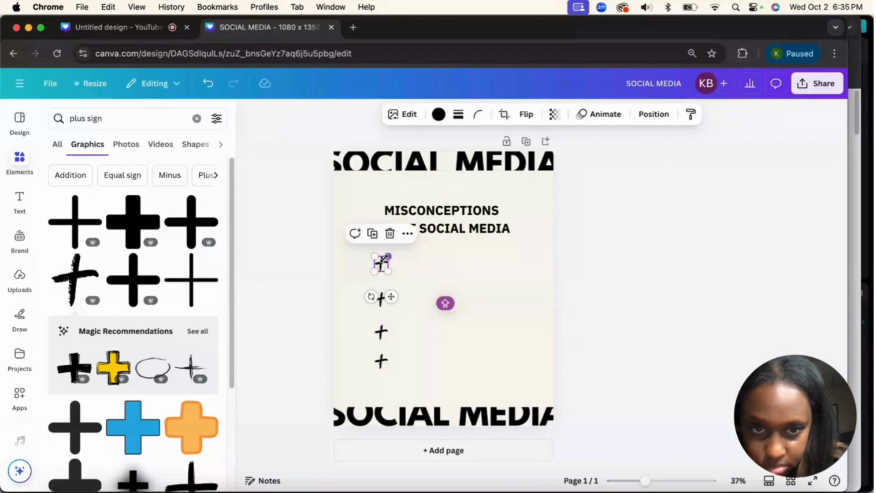
{"action": "left_click", "coordinate": [669, 275]}
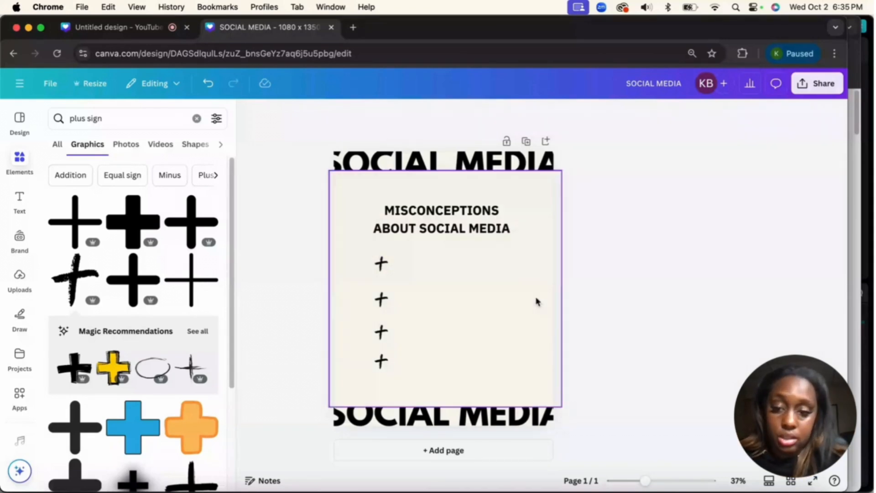
{"action": "scroll", "coordinate": [104, 419], "scroll_direction": "down", "scroll_amount": 3}
{"action": "scroll", "coordinate": [109, 411], "scroll_direction": "down", "scroll_amount": 5}
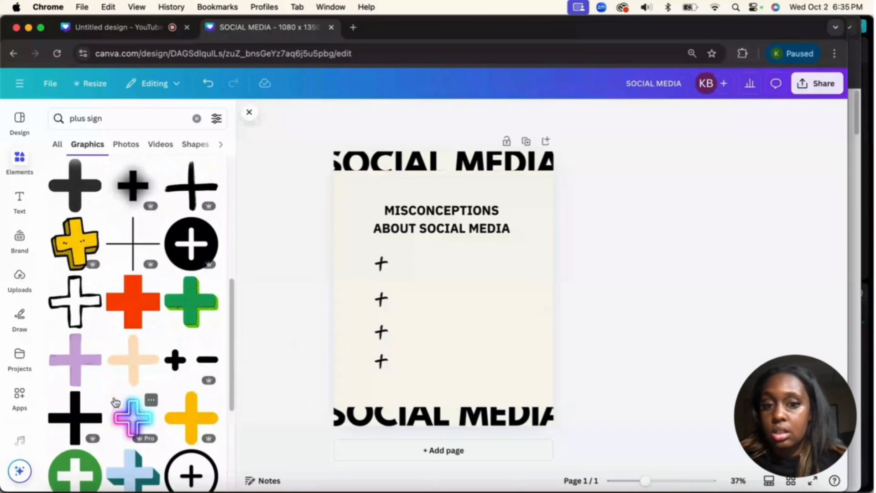
{"action": "scroll", "coordinate": [115, 402], "scroll_direction": "down", "scroll_amount": 5}
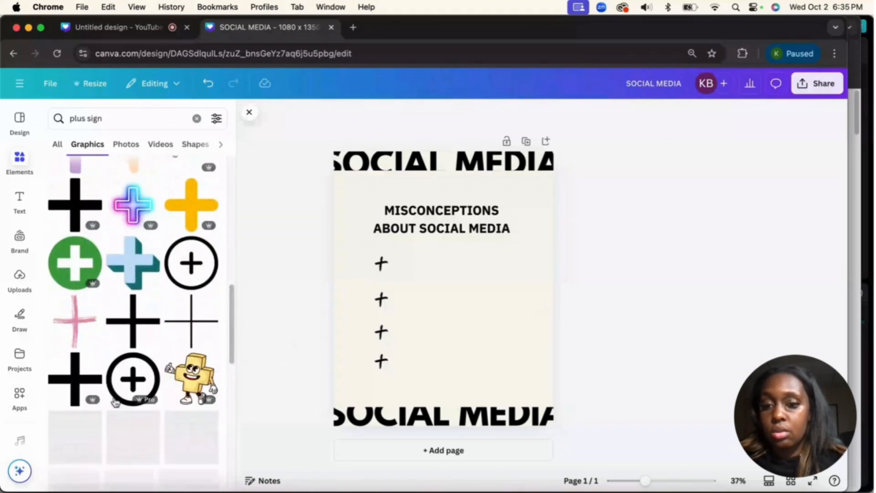
{"action": "scroll", "coordinate": [115, 402], "scroll_direction": "up", "scroll_amount": 13}
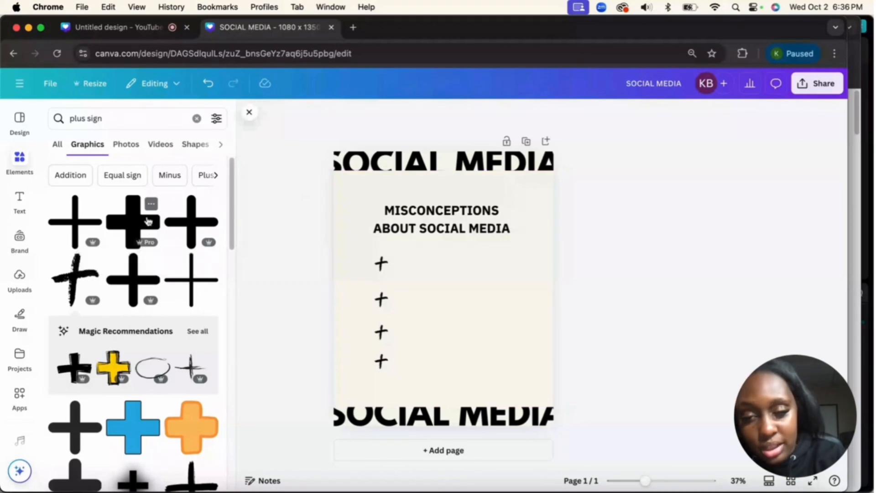
{"action": "scroll", "coordinate": [169, 251], "scroll_direction": "down", "scroll_amount": 2}
Step: Add a new text box to the page and set its font to Roboto
{"action": "left_click", "coordinate": [29, 214]}
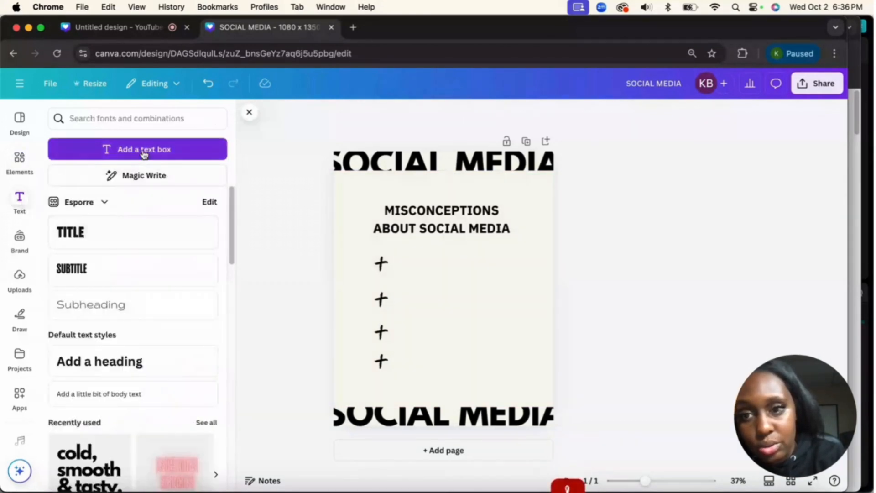
{"action": "left_click", "coordinate": [143, 150]}
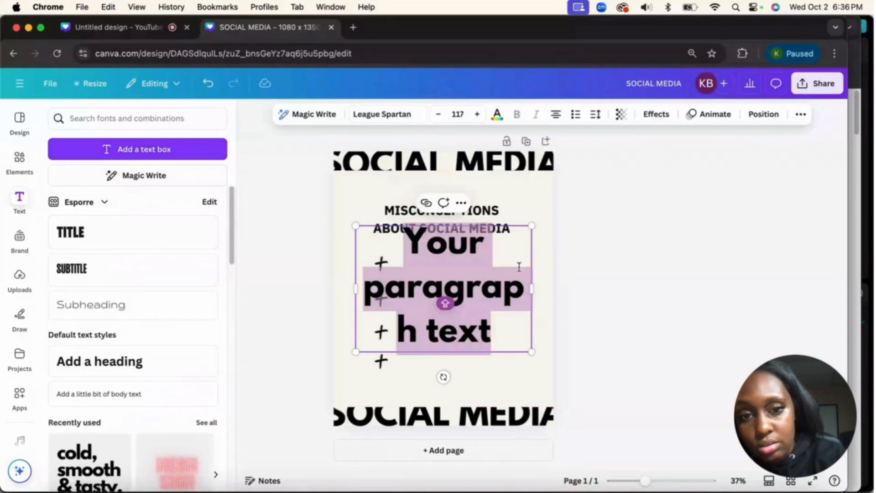
{"action": "left_click", "coordinate": [399, 118]}
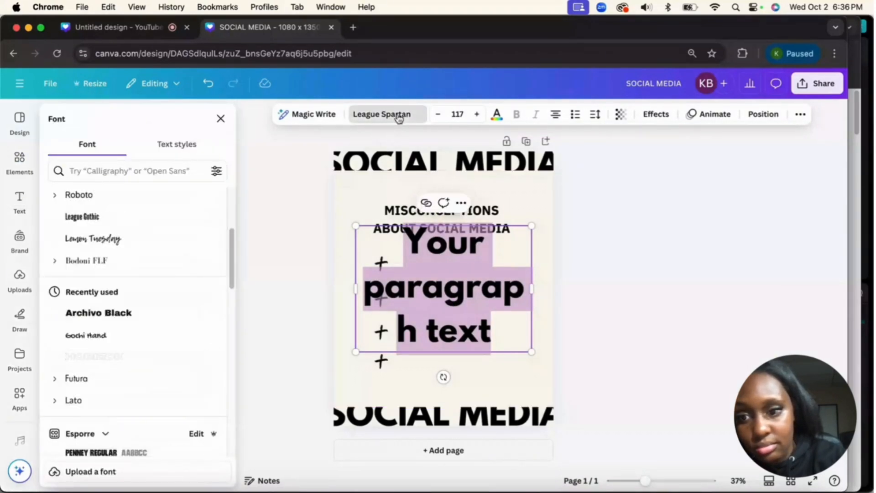
{"action": "left_click", "coordinate": [107, 205]}
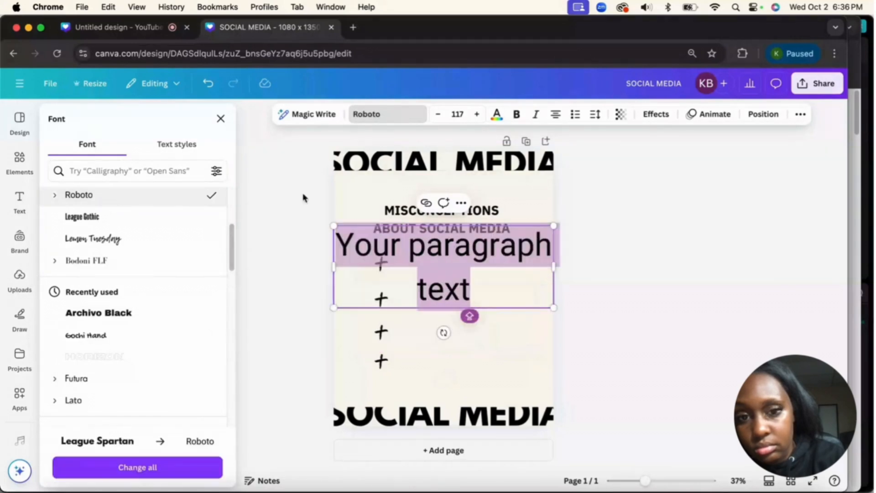
Step: Replace the placeholder text with SOCIAL MEDIA IS ONLY FOR SALES
{"action": "key", "text": "BackSpace"}
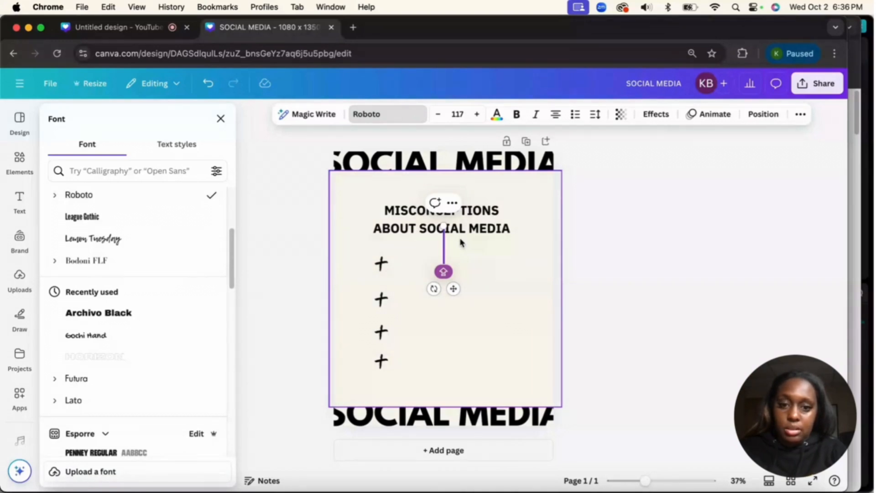
{"action": "type", "text": "I"}
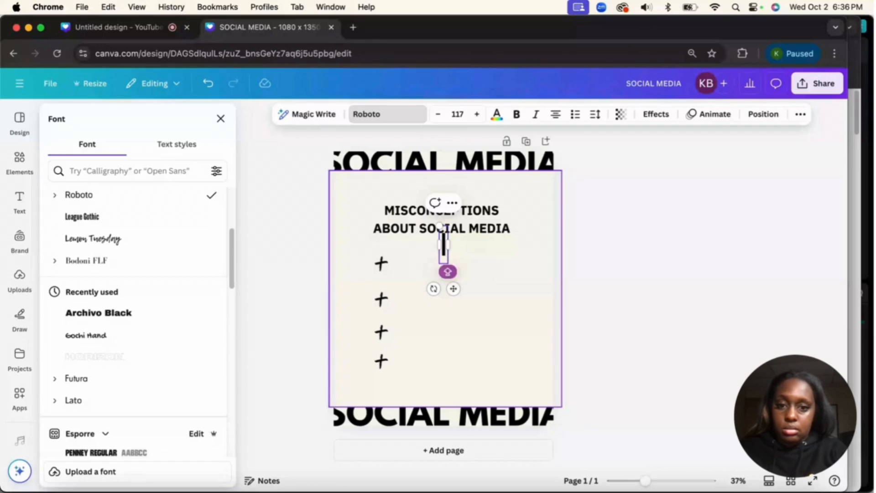
{"action": "key", "text": "BackSpace"}
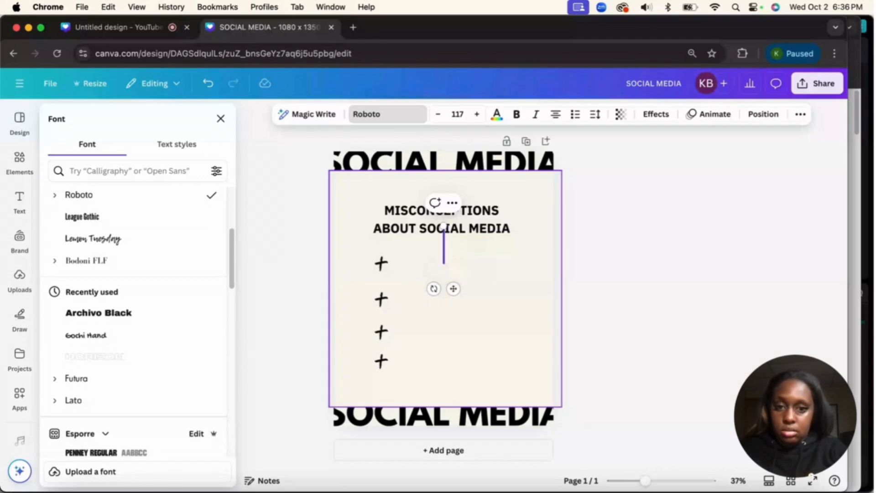
{"action": "type", "text": "SOCIKAL"}
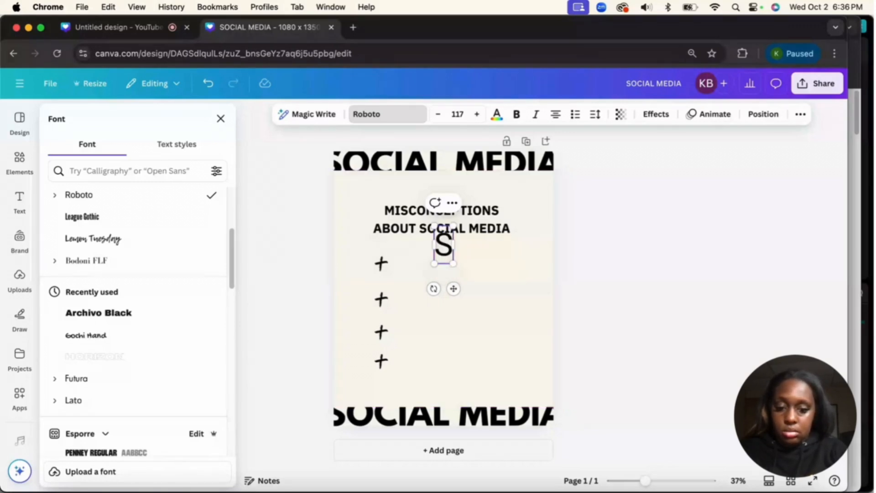
{"action": "key", "text": "BackSpace"}
{"action": "key", "text": "BackSpace"}
{"action": "key", "text": "BackSpace"}
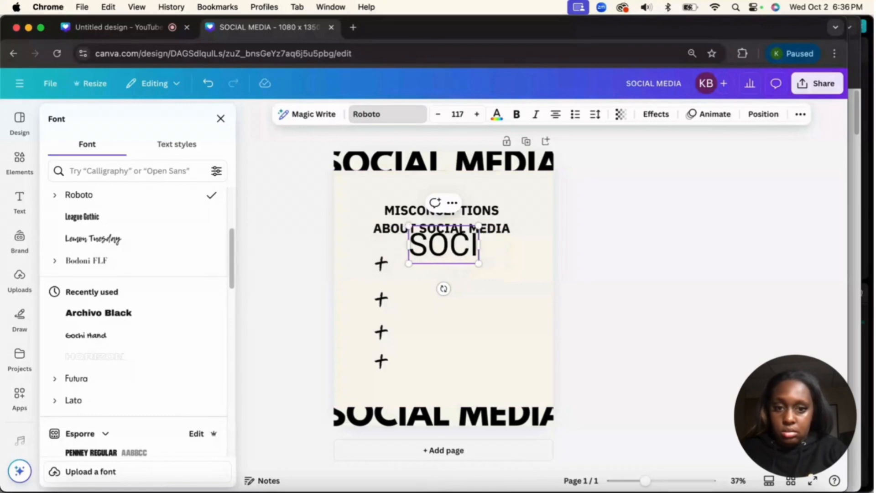
{"action": "type", "text": "AL MED"}
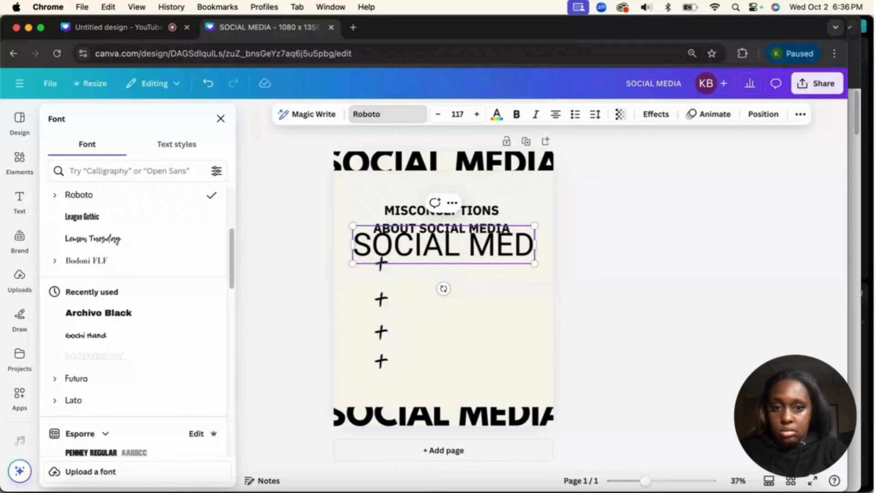
{"action": "type", "text": "IA IS O"}
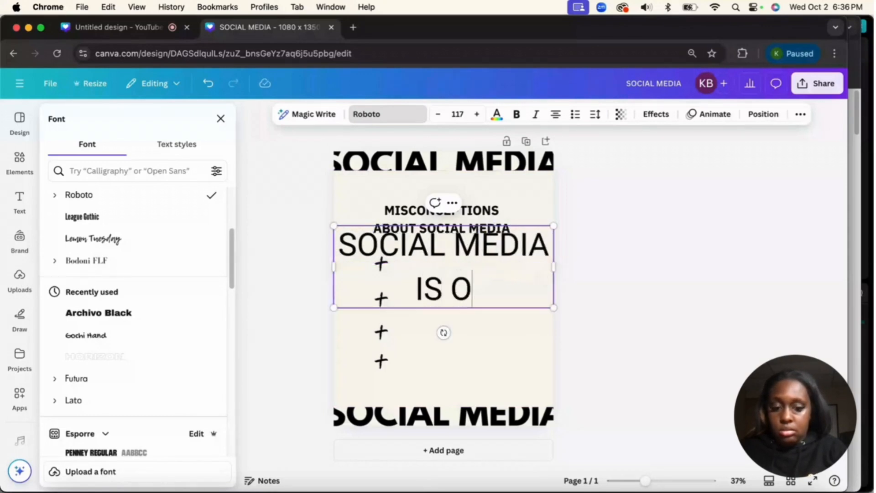
{"action": "type", "text": "NLY FOR SALES"}
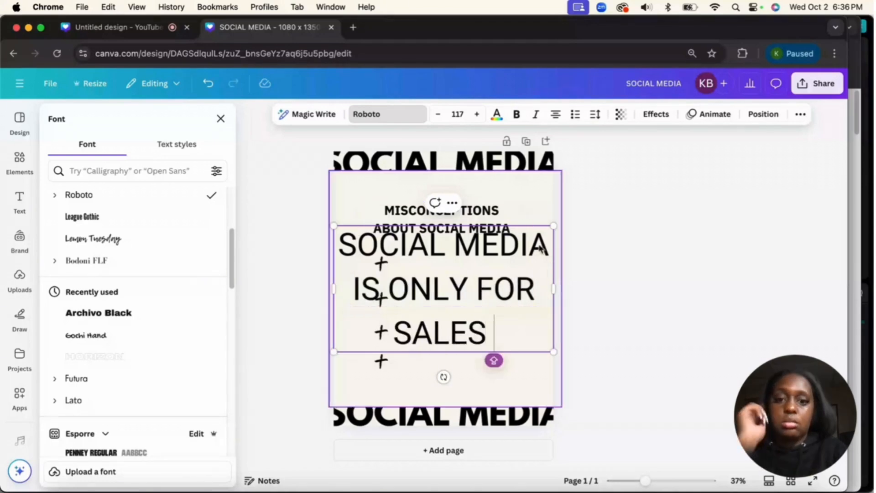
Step: Scale the text down to about size 25.6 and fit it on one line beside the first plus sign
{"action": "left_click_drag", "start_coordinate": [553, 289], "coordinate": [751, 296]}
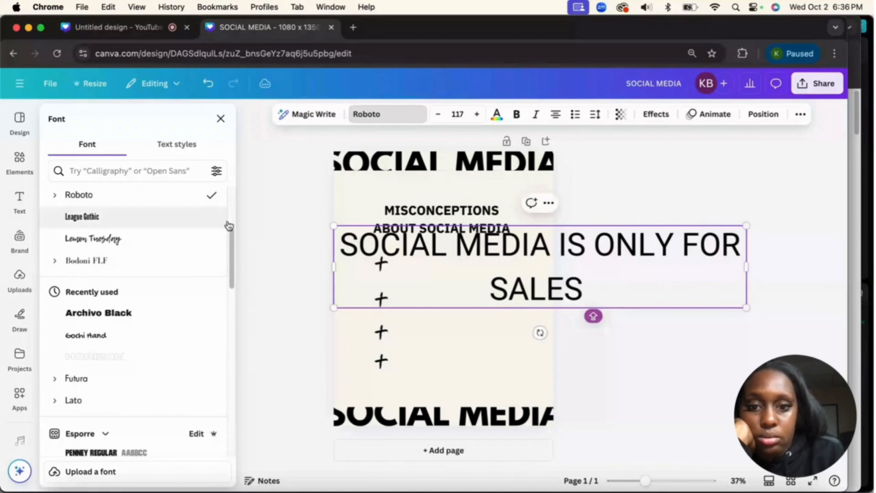
{"action": "left_click_drag", "start_coordinate": [330, 225], "coordinate": [636, 285]}
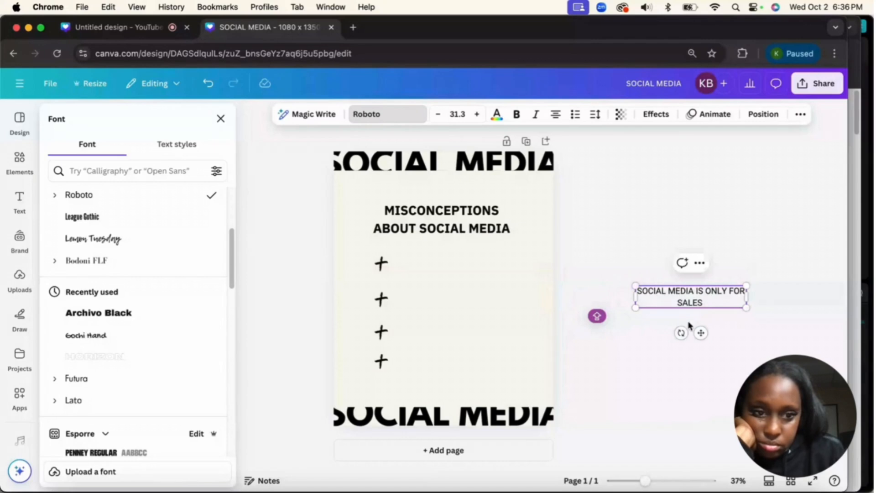
{"action": "left_click_drag", "start_coordinate": [701, 331], "coordinate": [457, 313]}
{"action": "left_click_drag", "start_coordinate": [502, 272], "coordinate": [525, 269]}
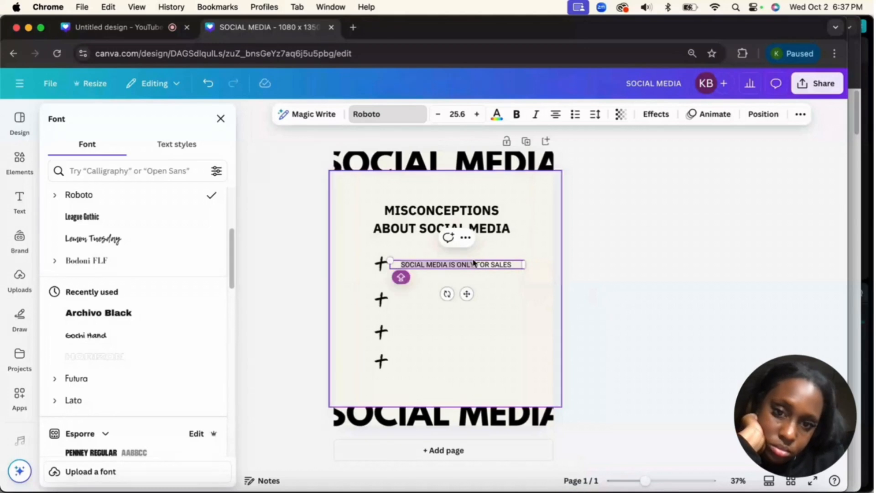
Step: Duplicate the first list line and place the copy beside the second plus sign
{"action": "left_click_drag", "start_coordinate": [467, 294], "coordinate": [469, 331]}
{"action": "left_click", "coordinate": [487, 287]}
{"action": "left_click", "coordinate": [487, 264]}
{"action": "left_click", "coordinate": [446, 237]}
Step: Change the second list line's text to YOU SHOULD BE ON EVERY PLATFORM
{"action": "double_click", "coordinate": [513, 300]}
{"action": "key", "text": "BackSpace"}
{"action": "type", "text": "YP"}
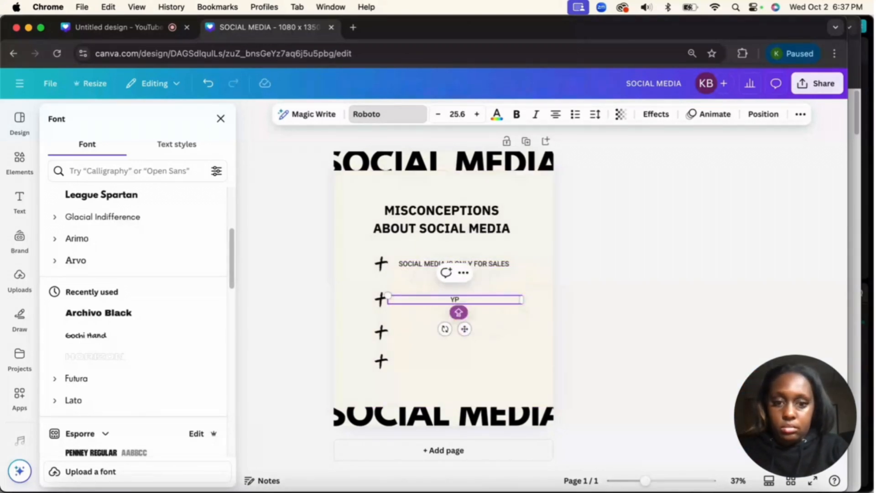
{"action": "key", "text": "BackSpace"}
{"action": "type", "text": "OU SHOULD B"}
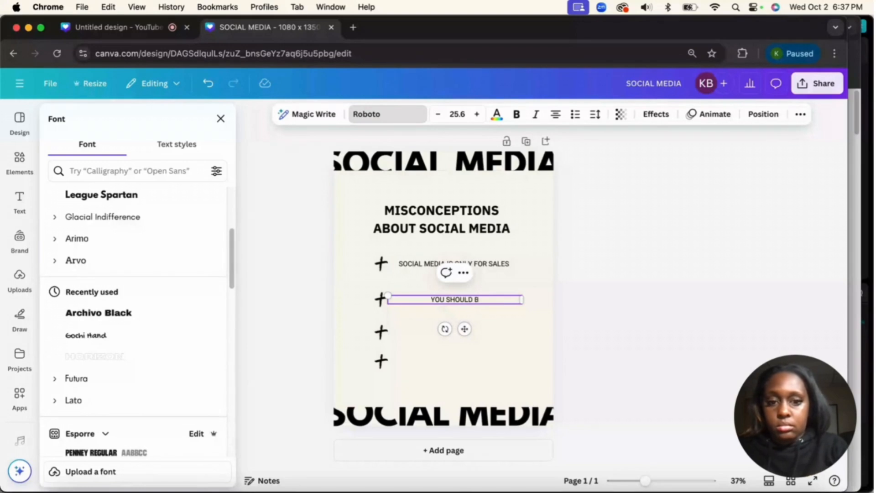
{"action": "type", "text": "E ON EVERY PL"}
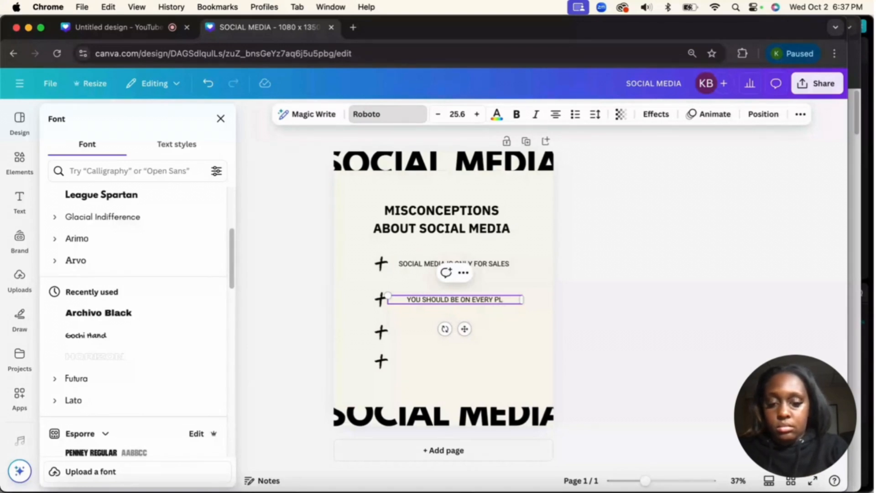
{"action": "type", "text": "ATFORM"}
{"action": "key", "text": "Escape"}
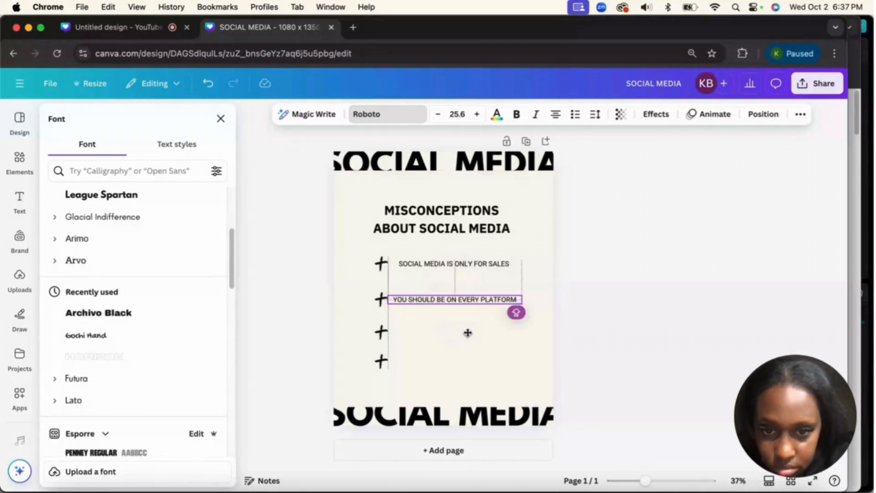
Step: Duplicate the second list line and place the copy beside the third plus sign
{"action": "left_click_drag", "start_coordinate": [471, 332], "coordinate": [469, 362]}
{"action": "left_click", "coordinate": [480, 315]}
{"action": "left_click", "coordinate": [485, 301]}
{"action": "left_click", "coordinate": [446, 275]}
Step: Change the third list line's text to ONLY POSTING CONSISTENTLY IS GOING TO GIVE YOU SUCESS ONLINE
{"action": "double_click", "coordinate": [518, 334]}
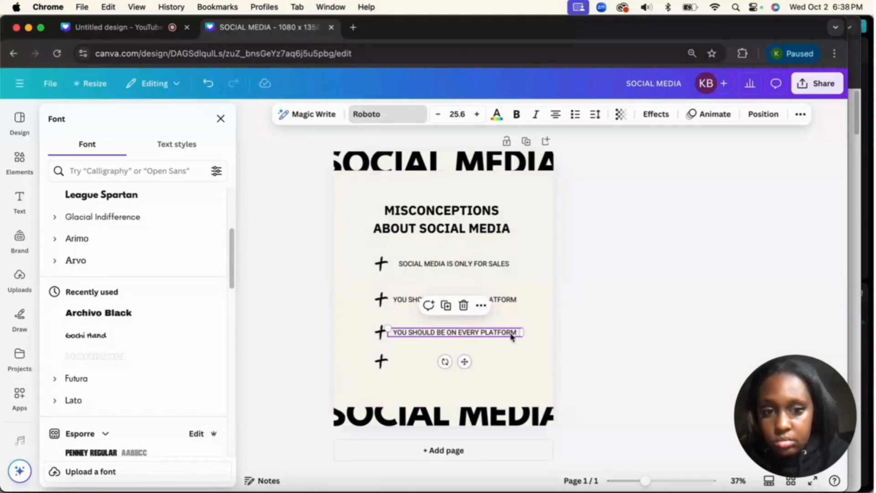
{"action": "key", "text": "BackSpace"}
{"action": "type", "text": "POSTIN"}
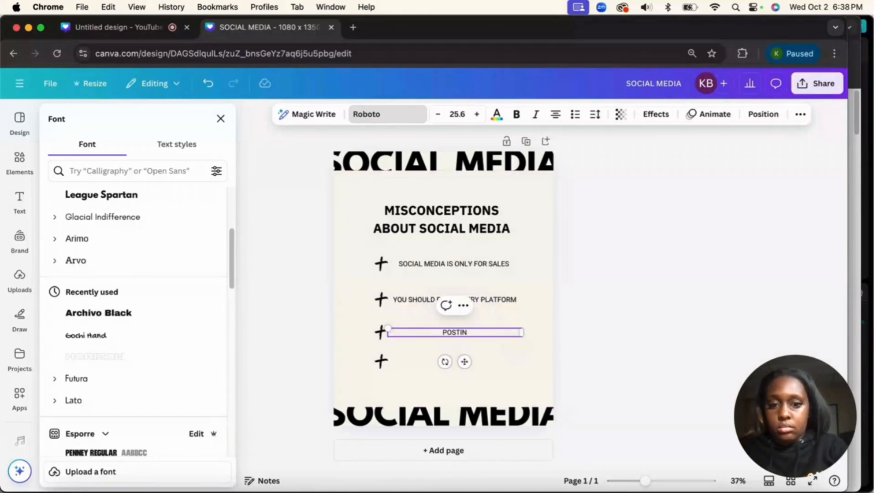
{"action": "type", "text": "G CONSISTE"}
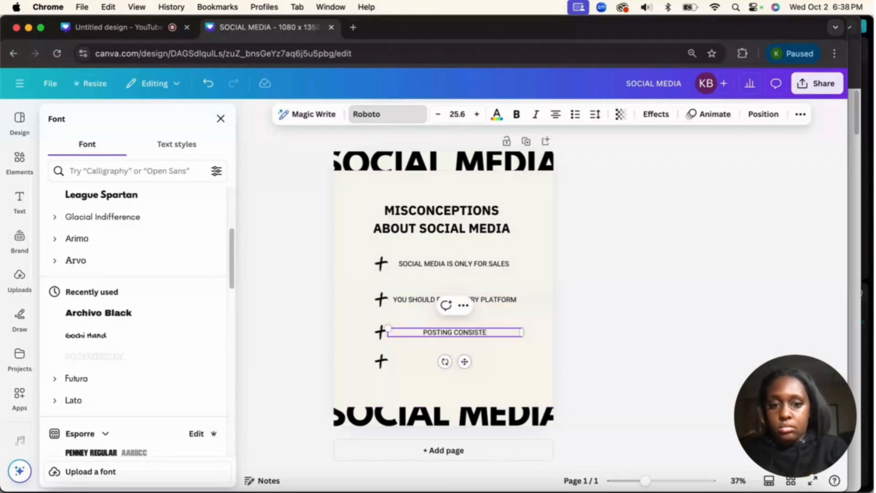
{"action": "type", "text": "NTLY IS GOING"}
{"action": "type", "text": "TO"}
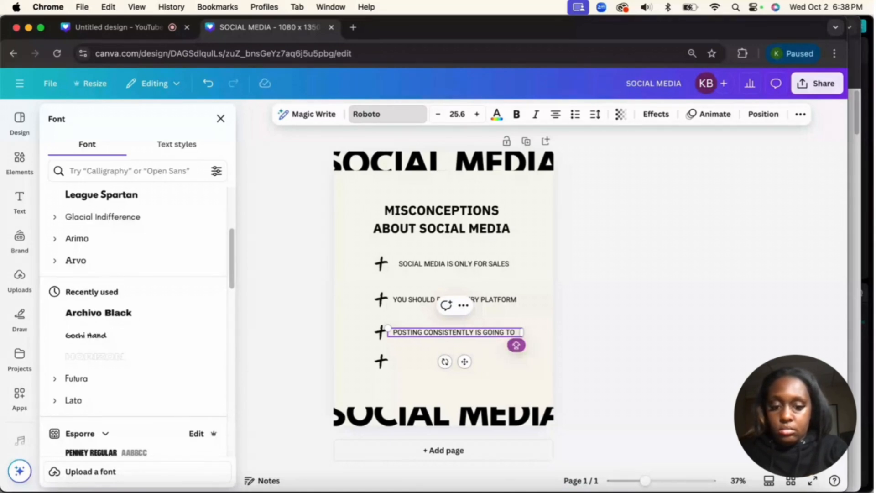
{"action": "type", "text": " GIVE YOU"}
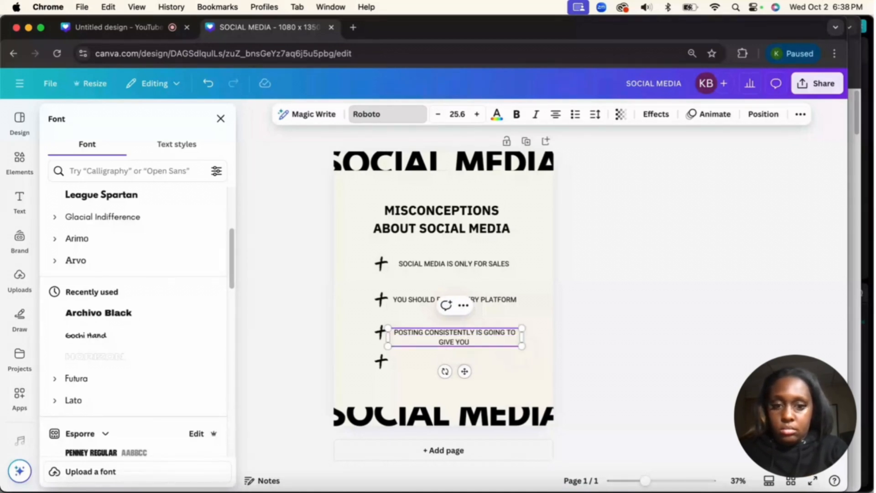
{"action": "type", "text": " SUCESS"}
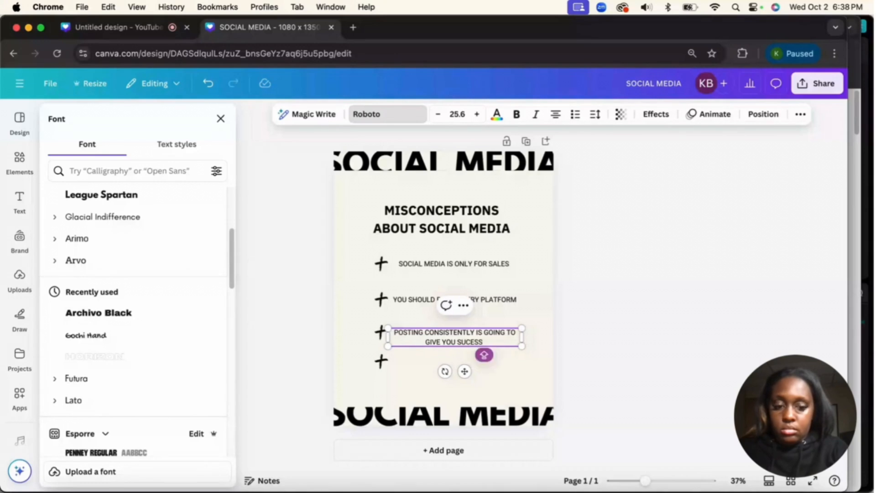
{"action": "type", "text": " ONLINE"}
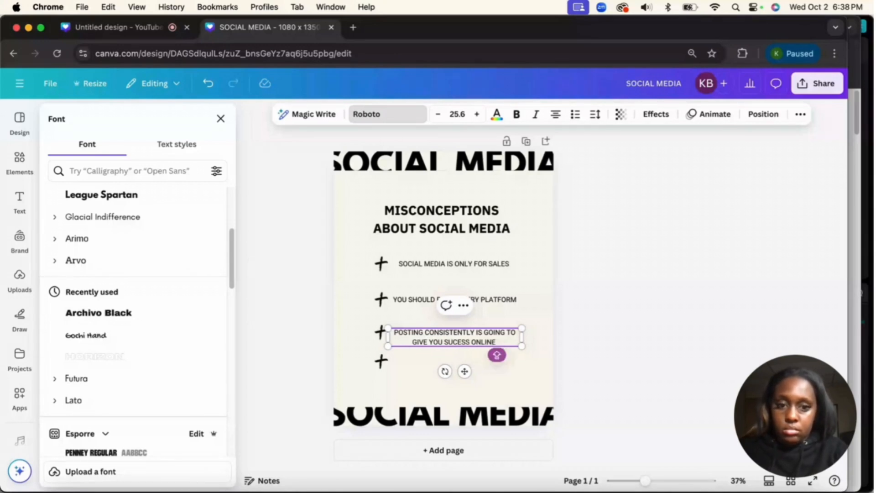
{"action": "left_click", "coordinate": [394, 332]}
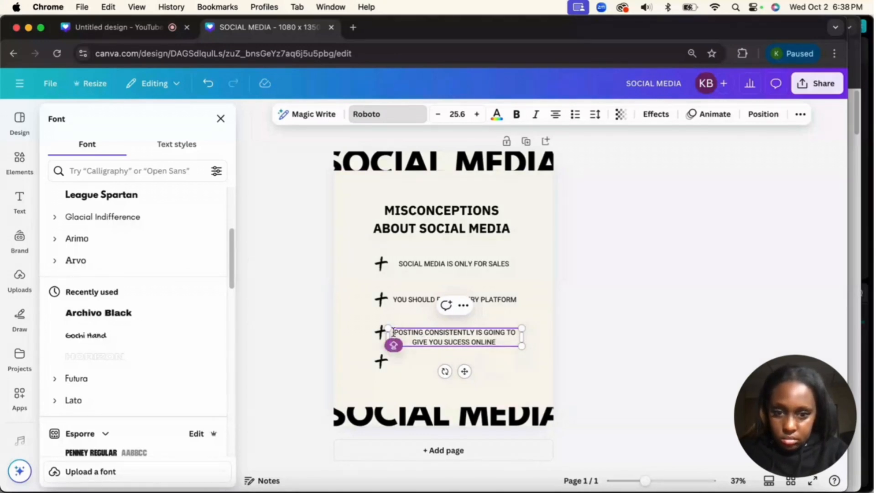
{"action": "type", "text": "ONLY"}
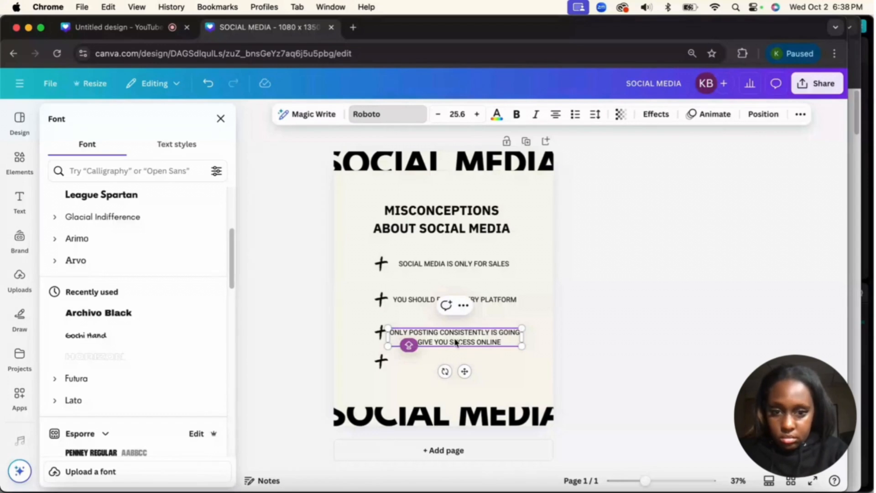
Step: Justify the third list line's text and nudge it so it sits level with its plus sign
{"action": "left_click", "coordinate": [556, 114]}
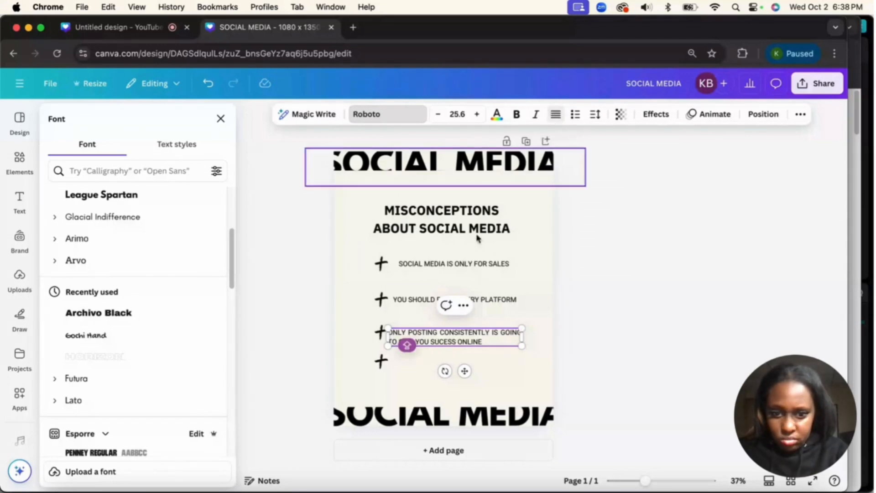
{"action": "key", "text": "Escape"}
{"action": "left_click_drag", "start_coordinate": [464, 371], "coordinate": [469, 372]}
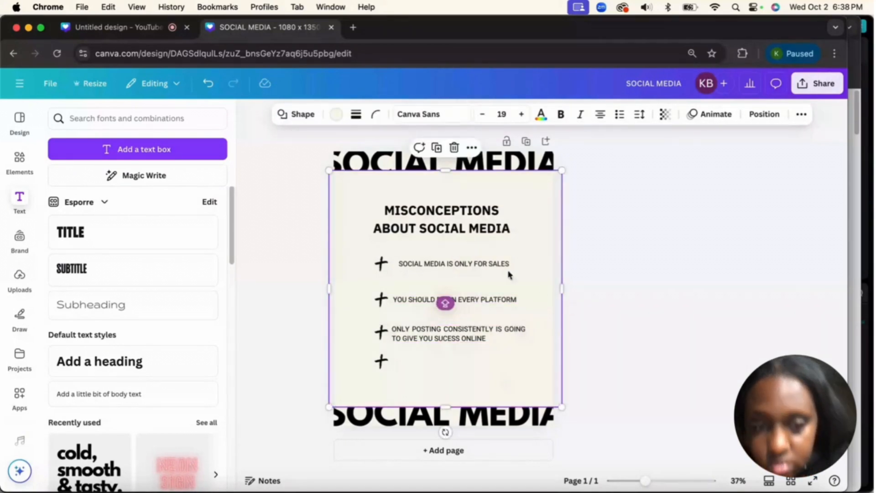
Step: Shift the first list line toward its plus sign so its start aligns with the second line
{"action": "left_click", "coordinate": [485, 263]}
{"action": "left_click_drag", "start_coordinate": [485, 264], "coordinate": [481, 262]}
{"action": "left_click", "coordinate": [601, 346]}
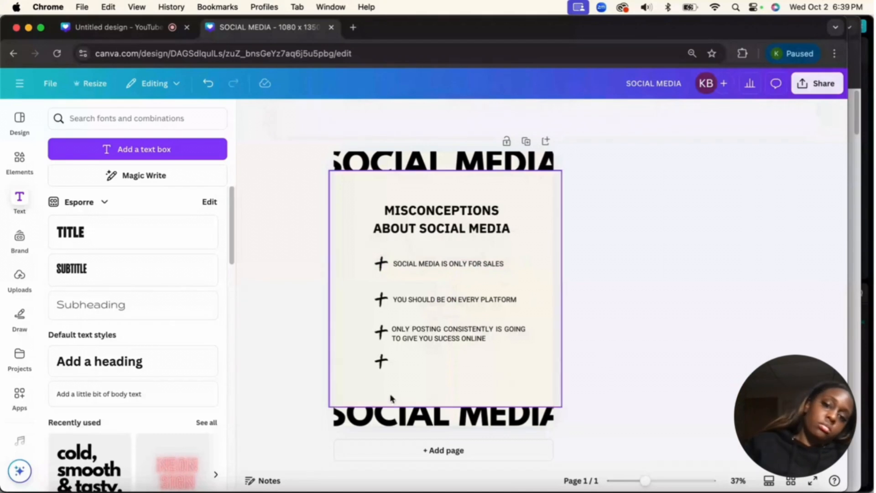
Step: Move the fourth plus sign slightly down to even out the spacing of the column
{"action": "left_click_drag", "start_coordinate": [379, 364], "coordinate": [378, 367]}
{"action": "left_click", "coordinate": [430, 356]}
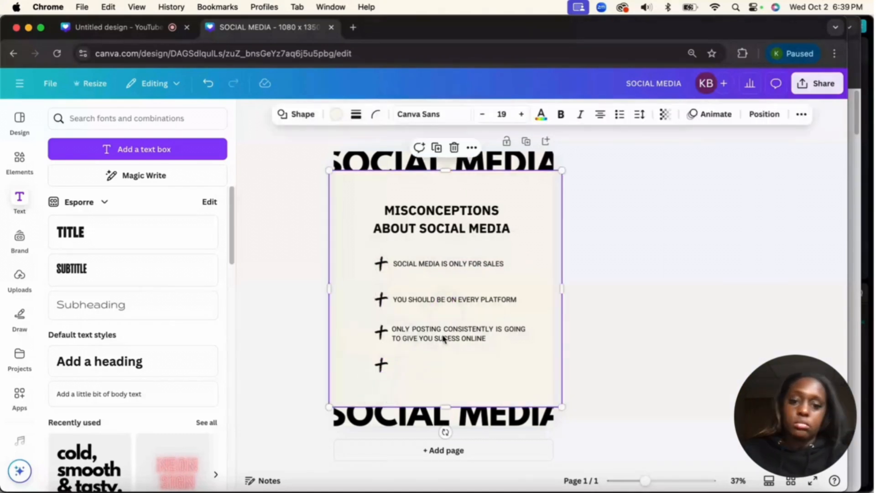
{"action": "left_click", "coordinate": [444, 338]}
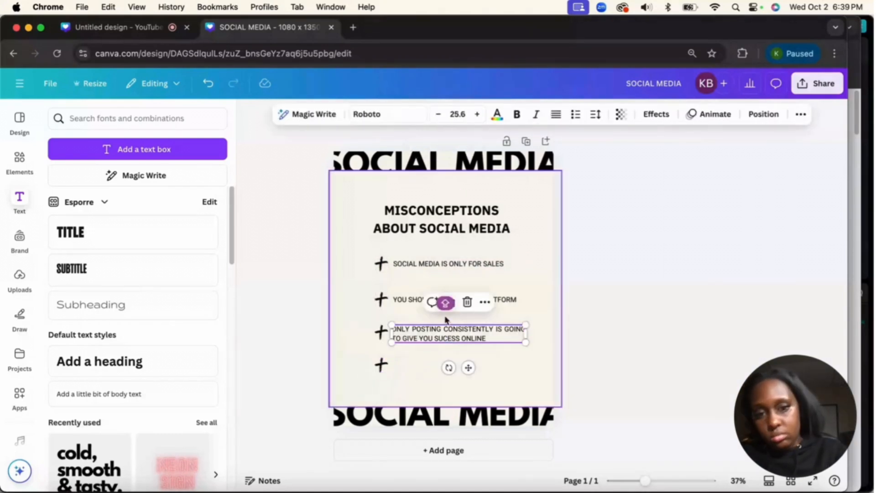
{"action": "left_click", "coordinate": [703, 247]}
Step: Shrink the first plus sign beside SOCIAL MEDIA IS ONLY FOR SALES
{"action": "left_click", "coordinate": [381, 263]}
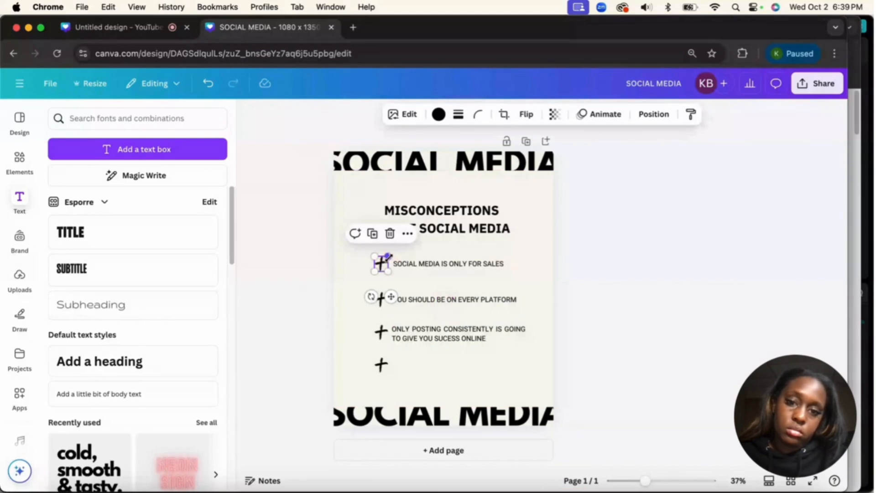
{"action": "left_click_drag", "start_coordinate": [388, 258], "coordinate": [383, 264]}
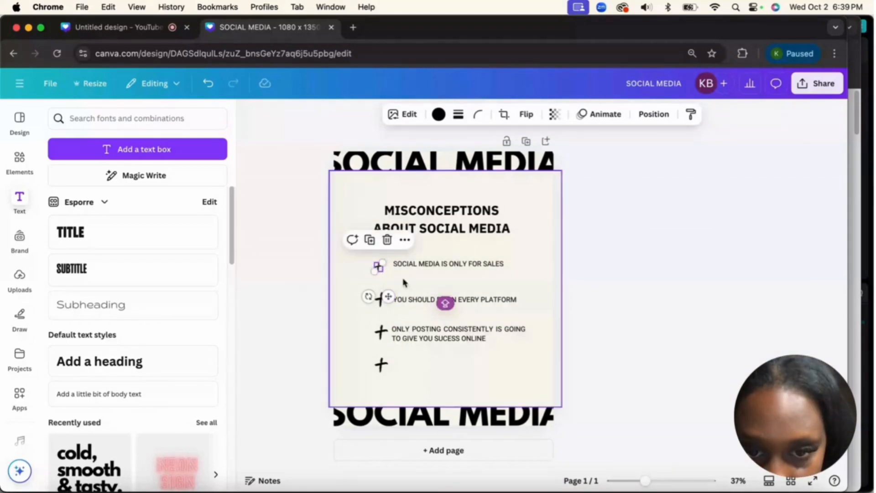
Step: Move the shrunken first plus sign level with SOCIAL MEDIA IS ONLY FOR SALES and in line with the column of plus signs
{"action": "left_click", "coordinate": [404, 283]}
{"action": "left_click", "coordinate": [379, 268]}
{"action": "left_click_drag", "start_coordinate": [389, 297], "coordinate": [391, 295]}
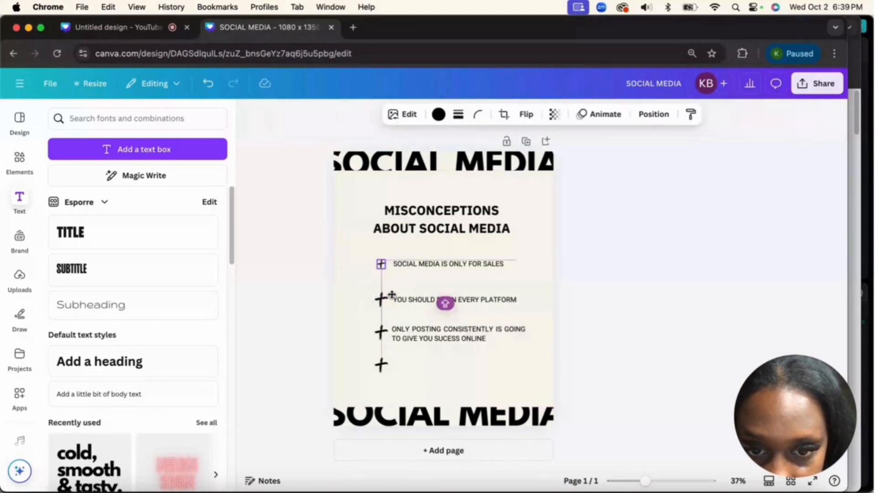
Step: Replace the second plus sign with a duplicate of the small first one, placed beside YOU SHOULD BE ON EVERY PLATFORM
{"action": "left_click", "coordinate": [383, 299]}
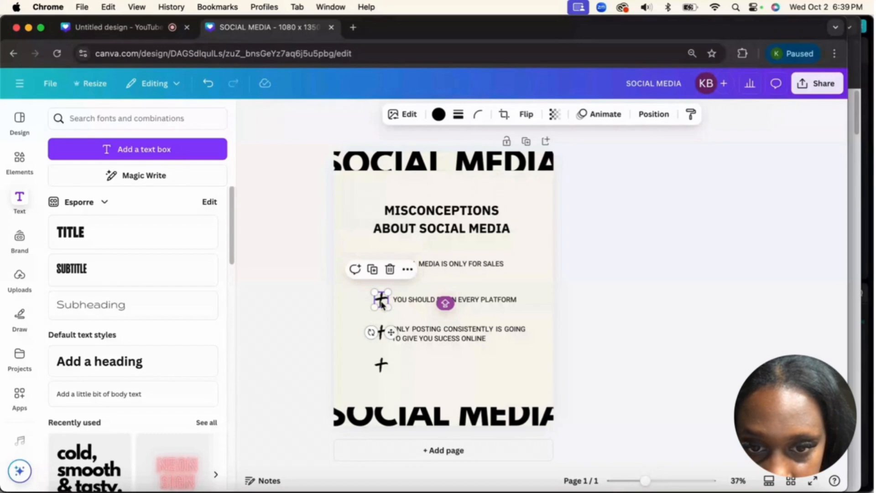
{"action": "left_click", "coordinate": [390, 271]}
{"action": "left_click", "coordinate": [381, 265]}
{"action": "left_click", "coordinate": [372, 239]}
{"action": "left_click_drag", "start_coordinate": [393, 298], "coordinate": [393, 327]}
Step: Replace the third plus sign with a duplicate of the small second one, placed beside the line about posting consistently
{"action": "left_click", "coordinate": [380, 333]}
{"action": "left_click", "coordinate": [390, 303]}
{"action": "left_click", "coordinate": [382, 299]}
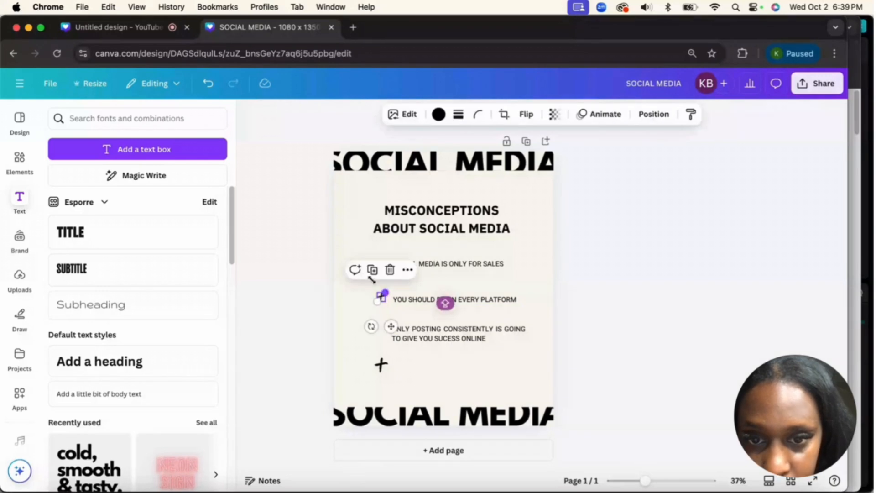
{"action": "left_click", "coordinate": [373, 270]}
{"action": "left_click_drag", "start_coordinate": [391, 327], "coordinate": [392, 364]}
Step: Replace the fourth plus sign with a duplicate of the small third one, placed at the end of the column
{"action": "left_click", "coordinate": [381, 366]}
{"action": "left_click", "coordinate": [390, 336]}
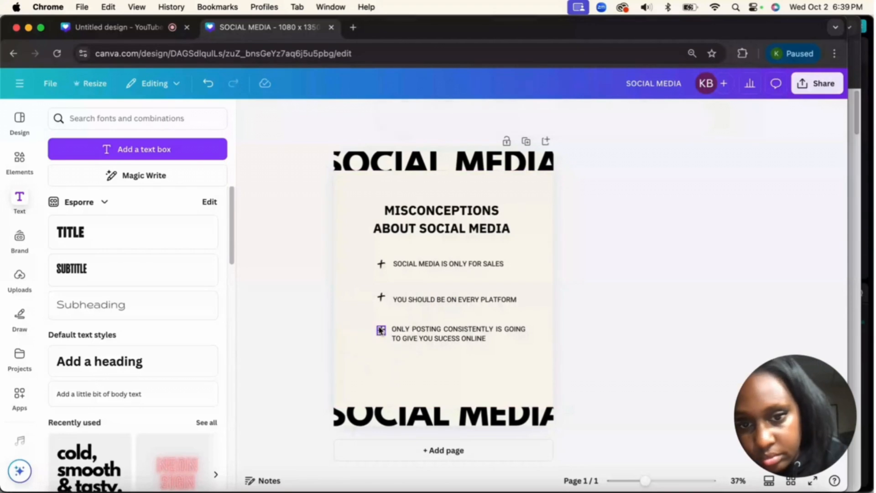
{"action": "left_click", "coordinate": [380, 331]}
{"action": "left_click", "coordinate": [374, 305]}
{"action": "left_click_drag", "start_coordinate": [393, 364], "coordinate": [391, 392]}
Step: Shrink the third list line's text to size 23.9 and nudge the second and third lines level with their plus signs
{"action": "left_click", "coordinate": [513, 333]}
{"action": "left_click_drag", "start_coordinate": [522, 324], "coordinate": [471, 299]}
{"action": "left_click", "coordinate": [499, 265]}
{"action": "left_click", "coordinate": [508, 301]}
{"action": "left_click", "coordinate": [450, 336]}
{"action": "left_click_drag", "start_coordinate": [450, 335], "coordinate": [449, 334]}
{"action": "left_click", "coordinate": [598, 330]}
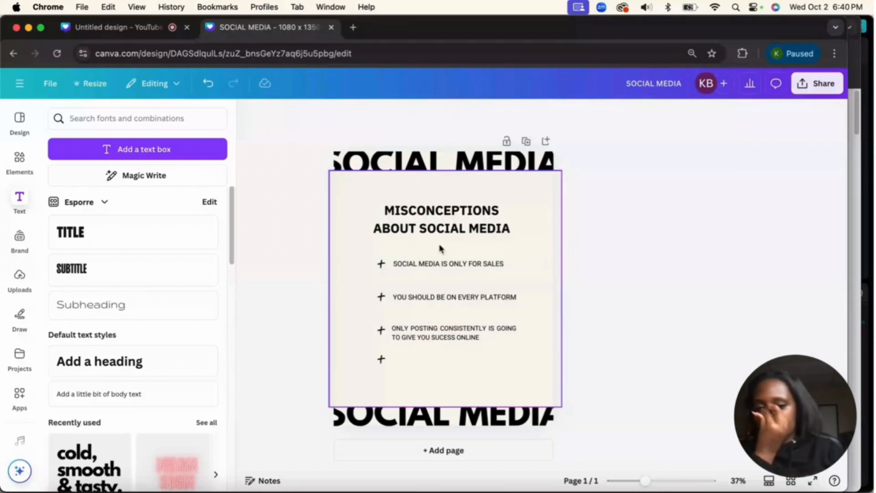
Step: Duplicate the third list line and place the copy beside the fourth plus sign
{"action": "left_click", "coordinate": [413, 338]}
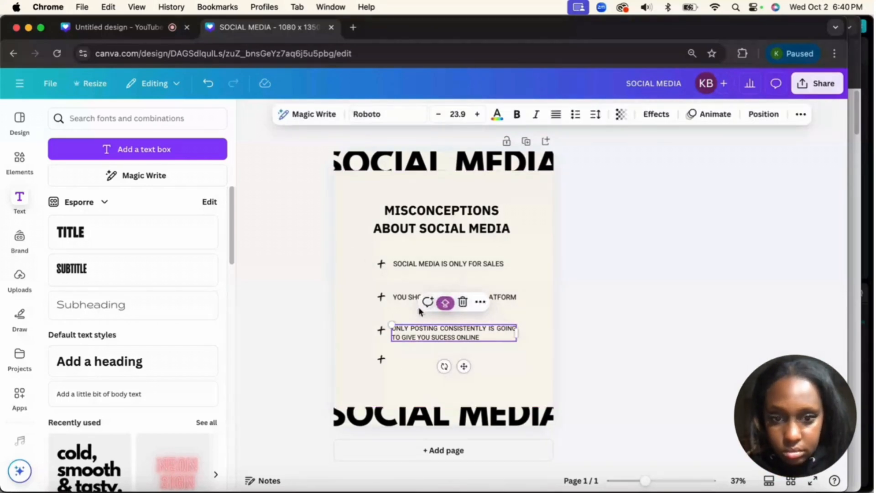
{"action": "left_click", "coordinate": [482, 356]}
{"action": "left_click", "coordinate": [470, 338]}
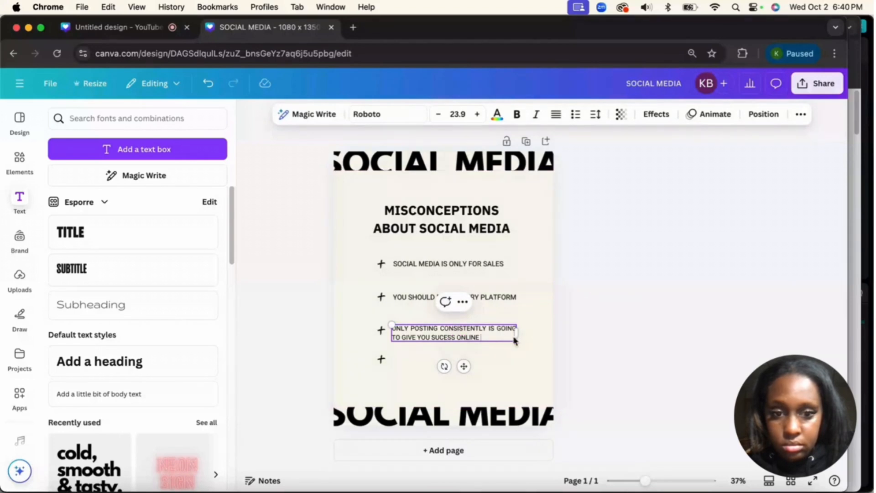
{"action": "left_click", "coordinate": [482, 342]}
{"action": "left_click", "coordinate": [482, 340]}
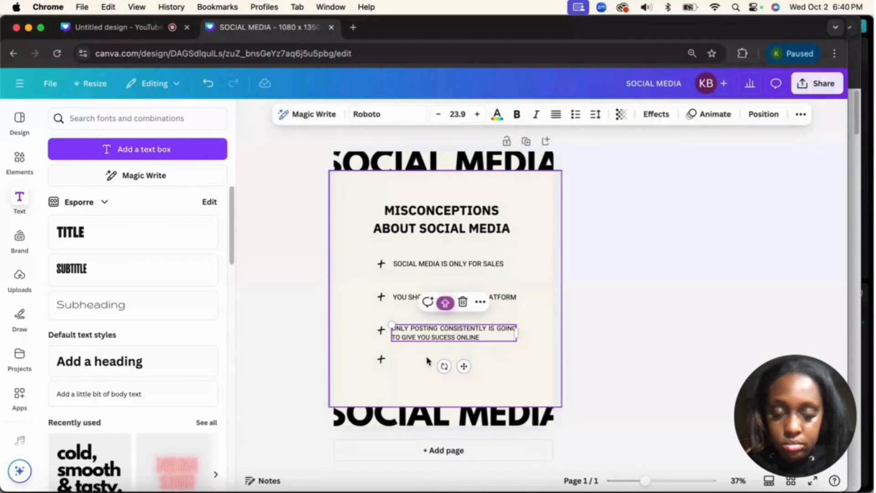
{"action": "left_click", "coordinate": [445, 303]}
{"action": "left_click_drag", "start_coordinate": [437, 329], "coordinate": [432, 359]}
Step: Replace the copied line's text with YOU DON'T HAVE TO SHOW UP ON IG STORIES
{"action": "double_click", "coordinate": [487, 362]}
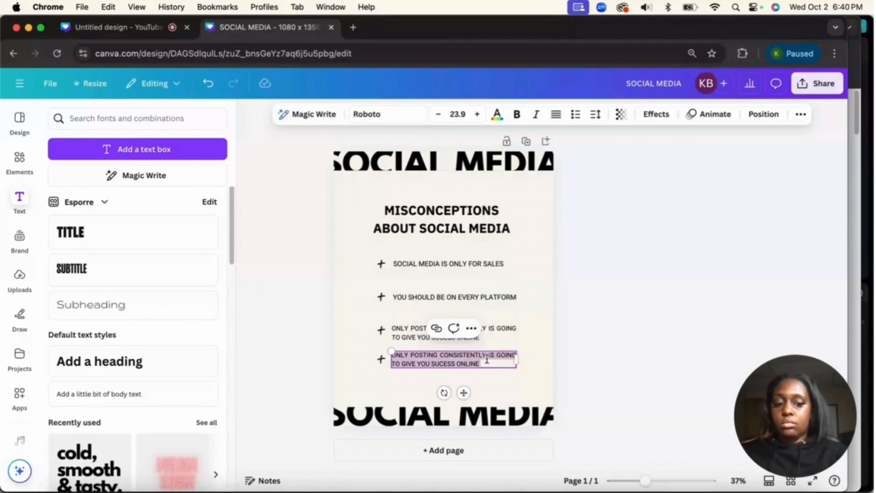
{"action": "key", "text": "BackSpace"}
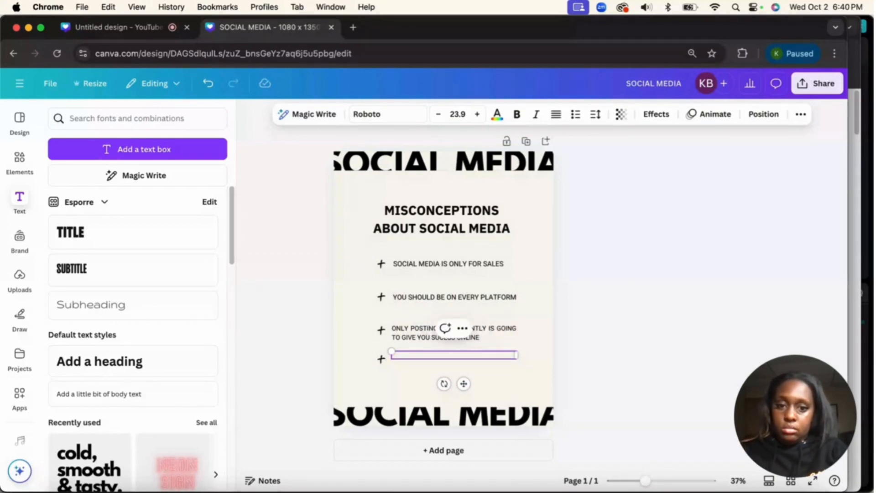
{"action": "type", "text": "YO"}
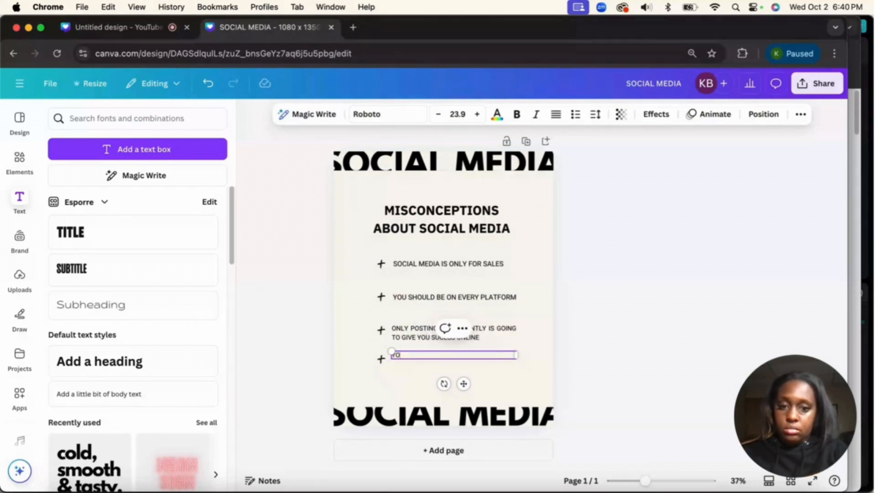
{"action": "type", "text": "U DON'T HAVE"}
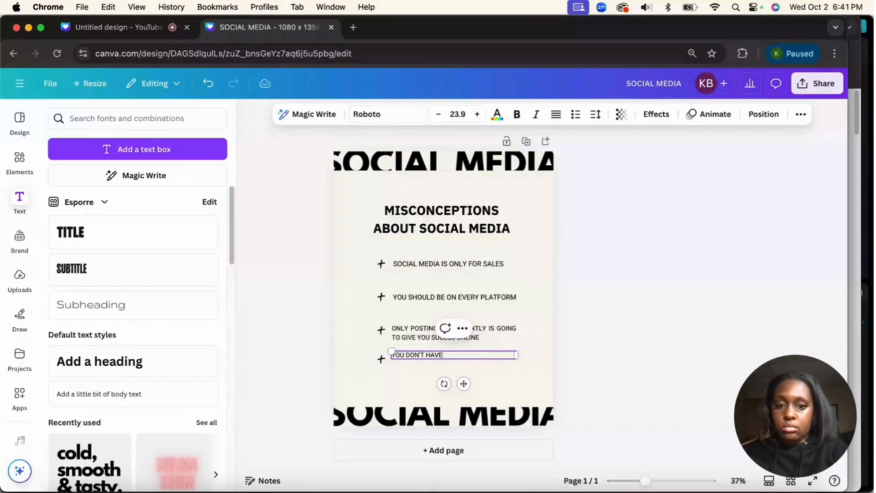
{"action": "type", "text": " TO SHOW UP"}
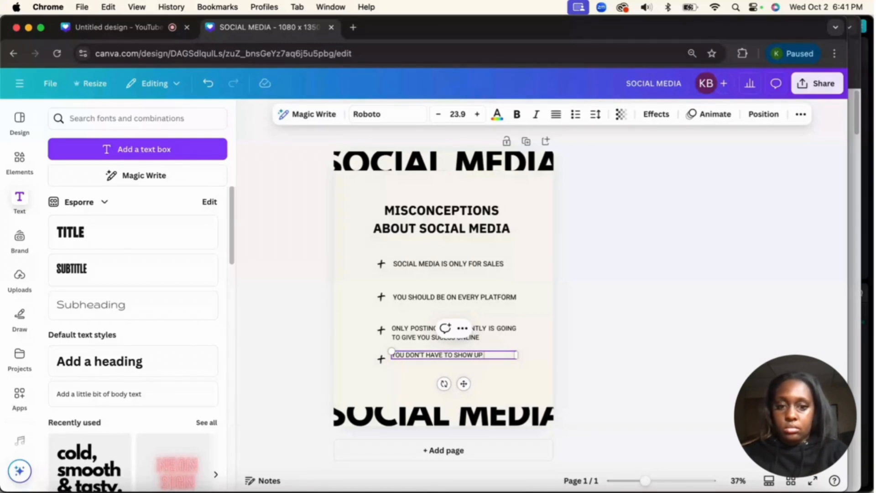
{"action": "type", "text": " ON IG STO"}
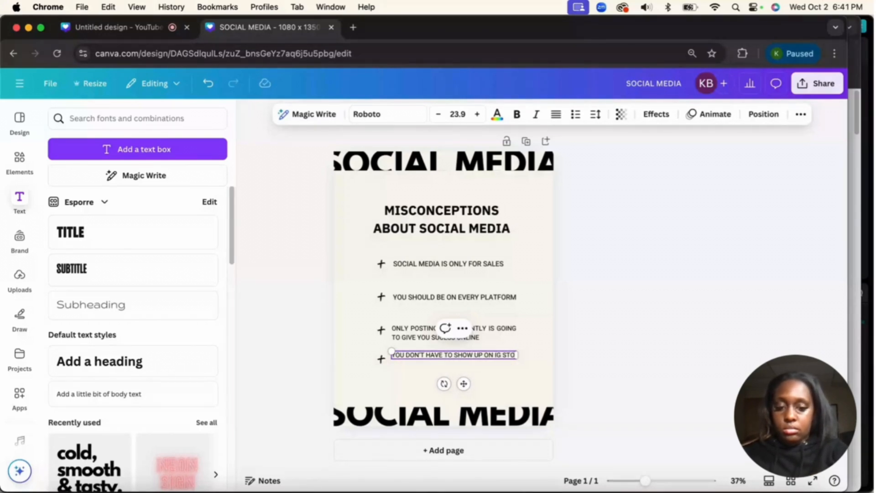
{"action": "type", "text": "RIES"}
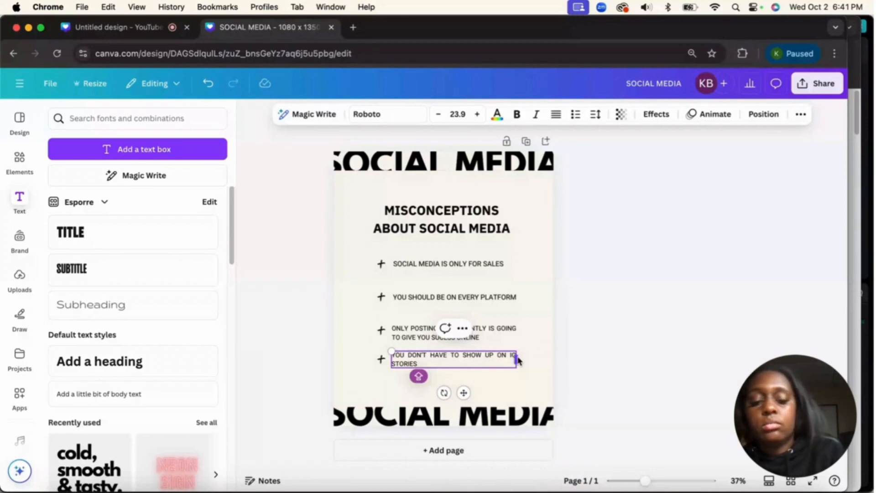
Step: Widen the fourth list line to fit one row, shrink its text to size 22.1 and move it beside its plus sign
{"action": "mouse_move", "coordinate": [518, 362]}
{"action": "left_mouse_down"}
{"action": "mouse_move", "coordinate": [544, 361]}
{"action": "mouse_move", "coordinate": [533, 361]}
{"action": "left_mouse_up"}
{"action": "left_click_drag", "start_coordinate": [392, 351], "coordinate": [403, 353]}
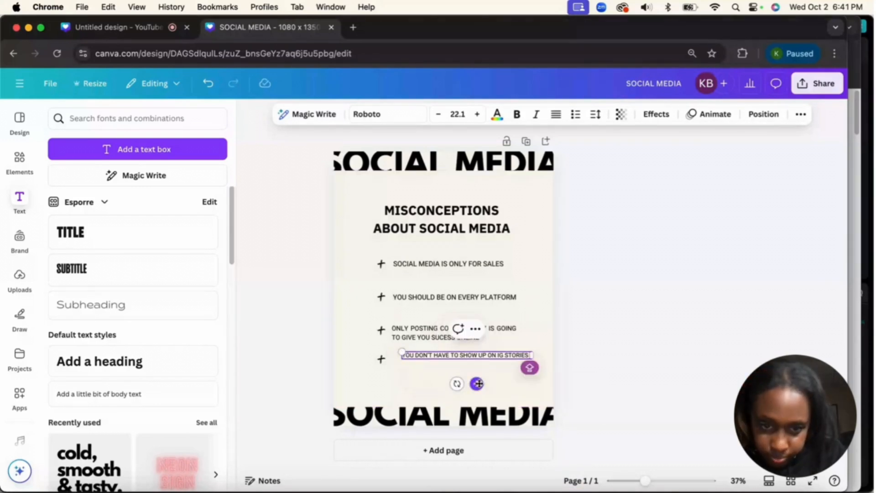
{"action": "left_click_drag", "start_coordinate": [479, 385], "coordinate": [467, 389]}
{"action": "left_click", "coordinate": [676, 313]}
Step: Set the font size of YOU SHOULD BE ON EVERY PLATFORM to 23.9, matching the third list line
{"action": "left_click", "coordinate": [446, 298]}
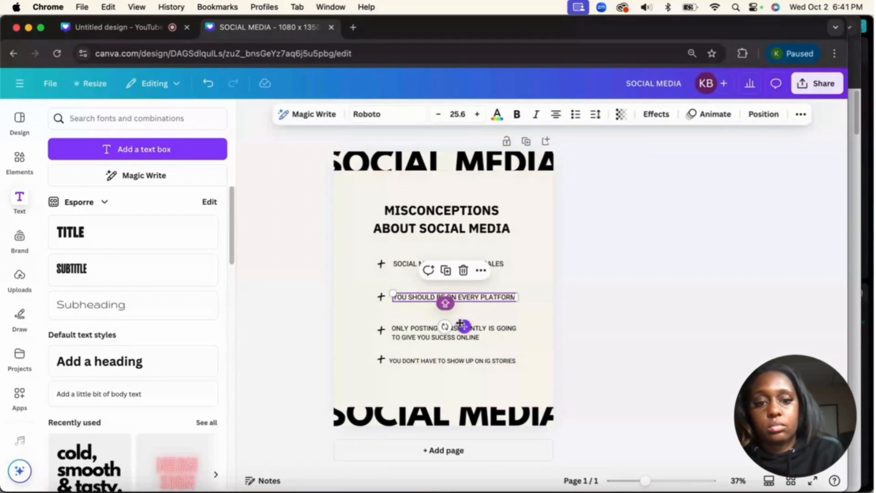
{"action": "left_click", "coordinate": [404, 336]}
{"action": "left_click", "coordinate": [408, 298]}
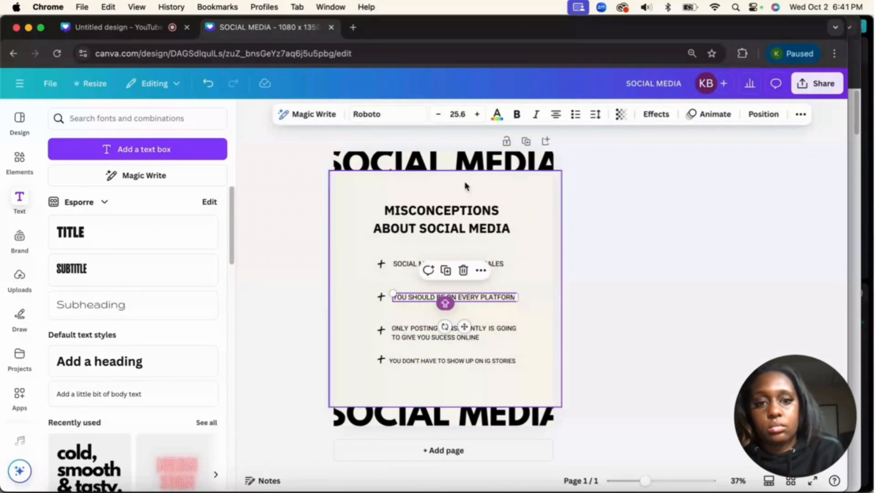
{"action": "left_click", "coordinate": [461, 115]}
{"action": "type", "text": "23.9"}
{"action": "key", "text": "Return"}
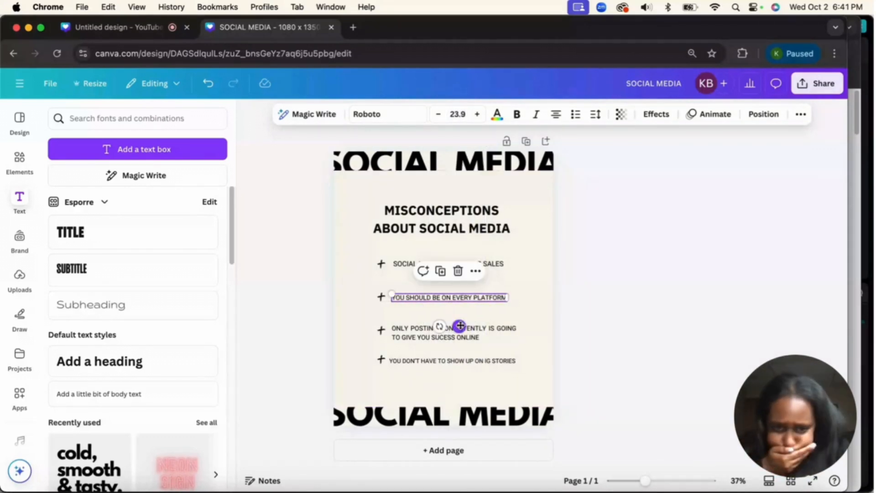
Step: Set the font size of SOCIAL MEDIA IS ONLY FOR SALES to 23.9 and shift the line toward its plus sign
{"action": "left_click", "coordinate": [499, 264]}
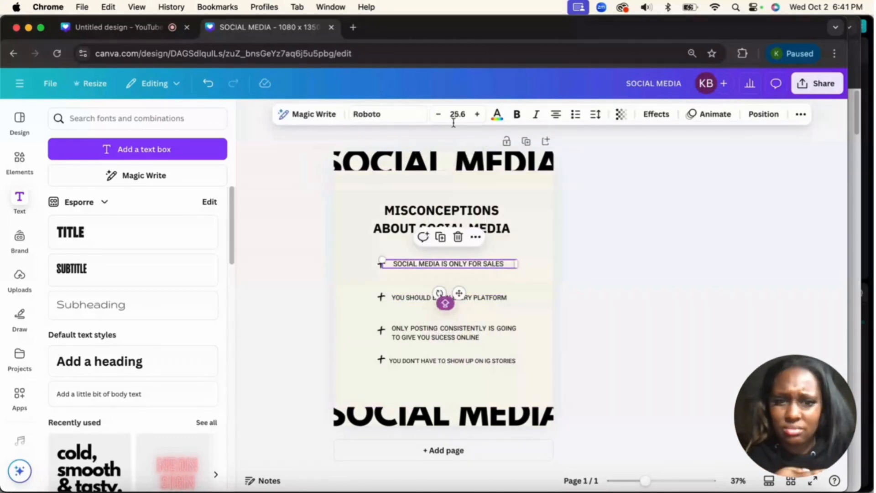
{"action": "left_click", "coordinate": [459, 113]}
{"action": "type", "text": "23"}
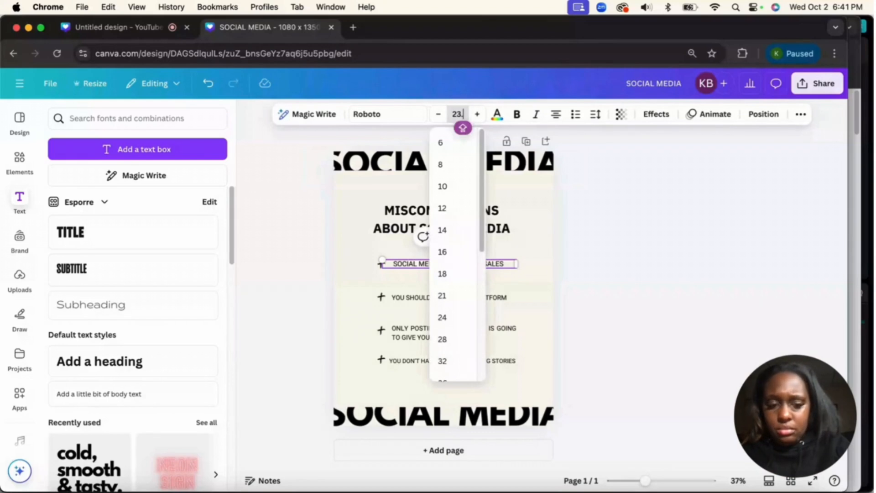
{"action": "type", "text": ".9"}
{"action": "key", "text": "Return"}
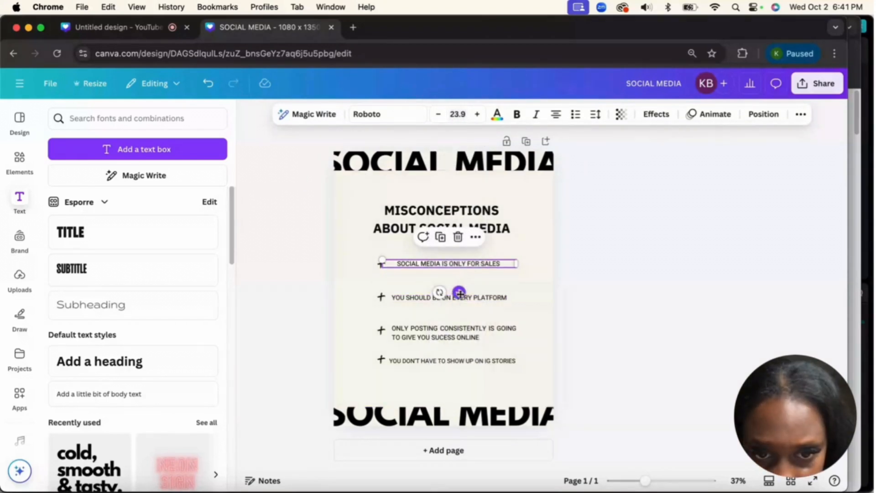
{"action": "left_click_drag", "start_coordinate": [460, 293], "coordinate": [479, 299]}
Step: Nudge the first, second and fourth list lines so their starts align and they sit beside their plus signs
{"action": "left_click", "coordinate": [478, 298]}
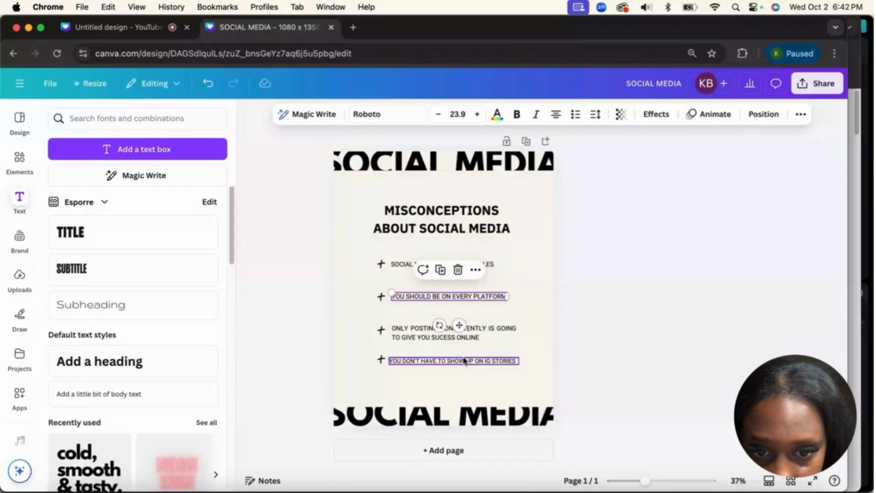
{"action": "left_click_drag", "start_coordinate": [464, 361], "coordinate": [467, 360]}
{"action": "left_click", "coordinate": [463, 273]}
{"action": "left_click_drag", "start_coordinate": [464, 266], "coordinate": [463, 268]}
Step: Shift the cream rectangle behind the list slightly left so it is centred on the page
{"action": "left_click", "coordinate": [524, 332]}
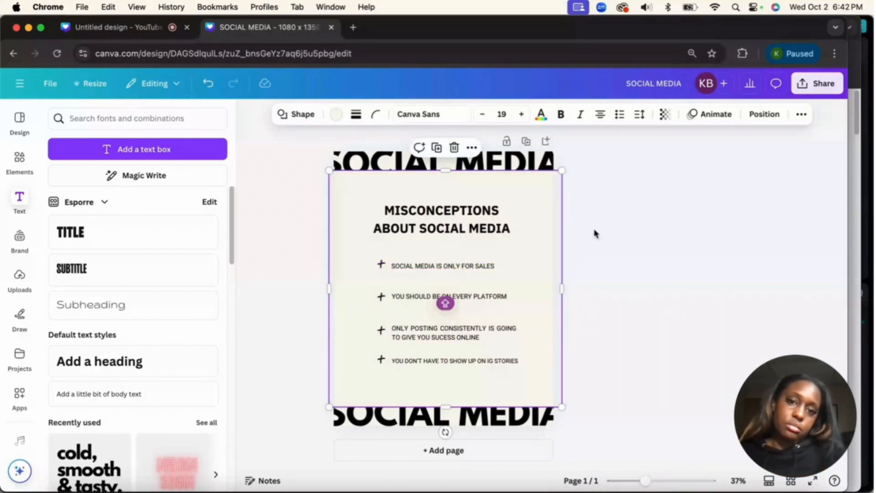
{"action": "mouse_move", "coordinate": [523, 395]}
{"action": "left_mouse_down"}
{"action": "mouse_move", "coordinate": [493, 397]}
{"action": "mouse_move", "coordinate": [535, 395]}
{"action": "left_mouse_up"}
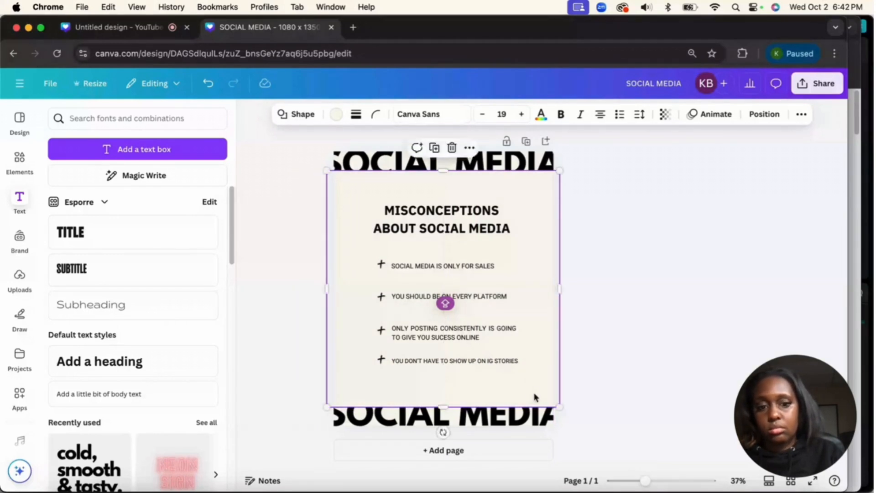
{"action": "left_click", "coordinate": [638, 392]}
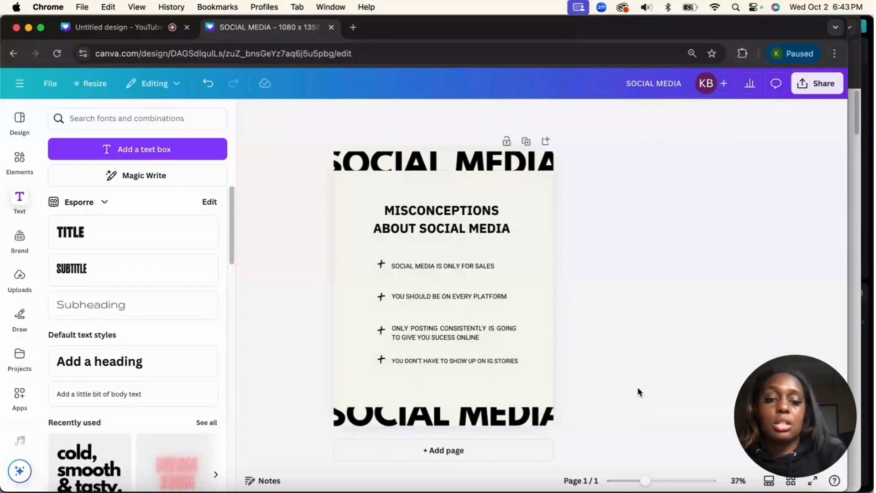
{"action": "left_click", "coordinate": [534, 158]}
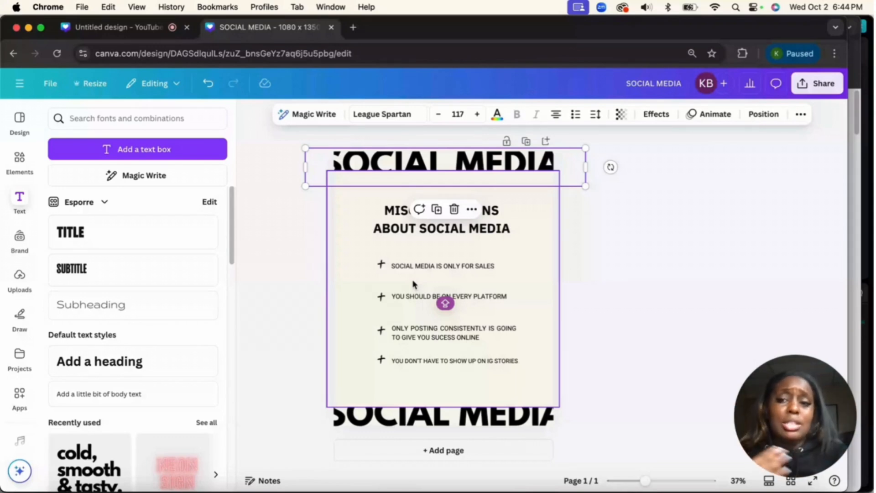
{"action": "left_click", "coordinate": [609, 247]}
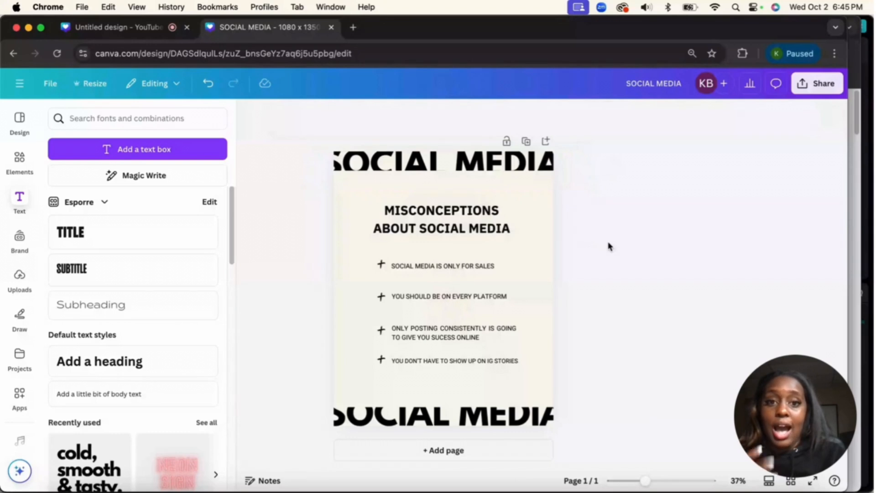